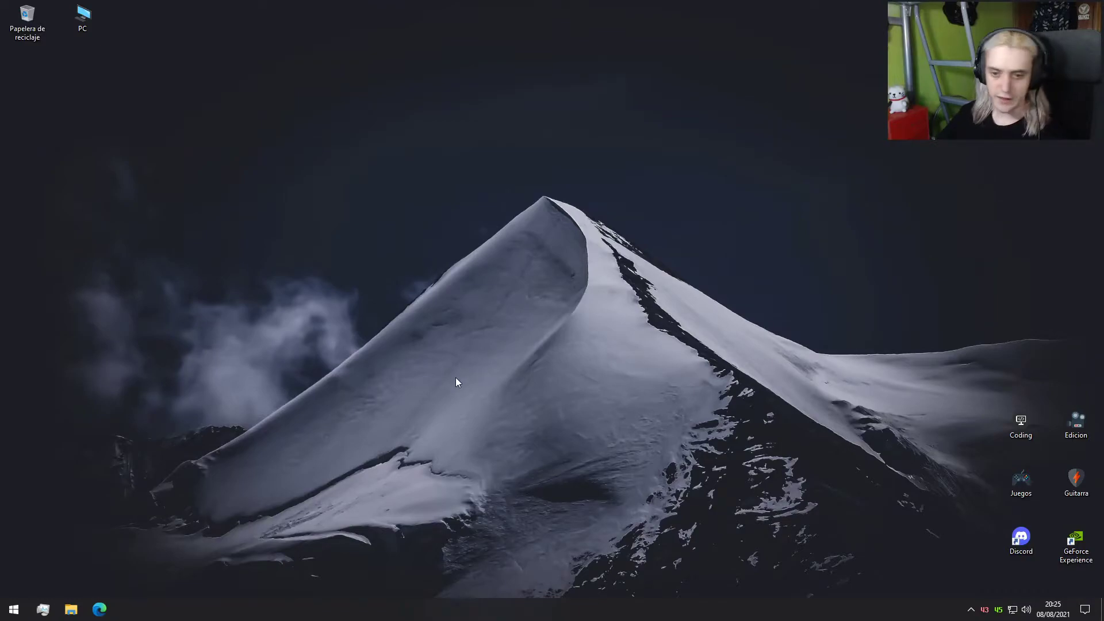
# - Open MSI Afterburner and load saved profile 1 and then profile 2 to view their overclock settings
pyautogui.click(971, 608)
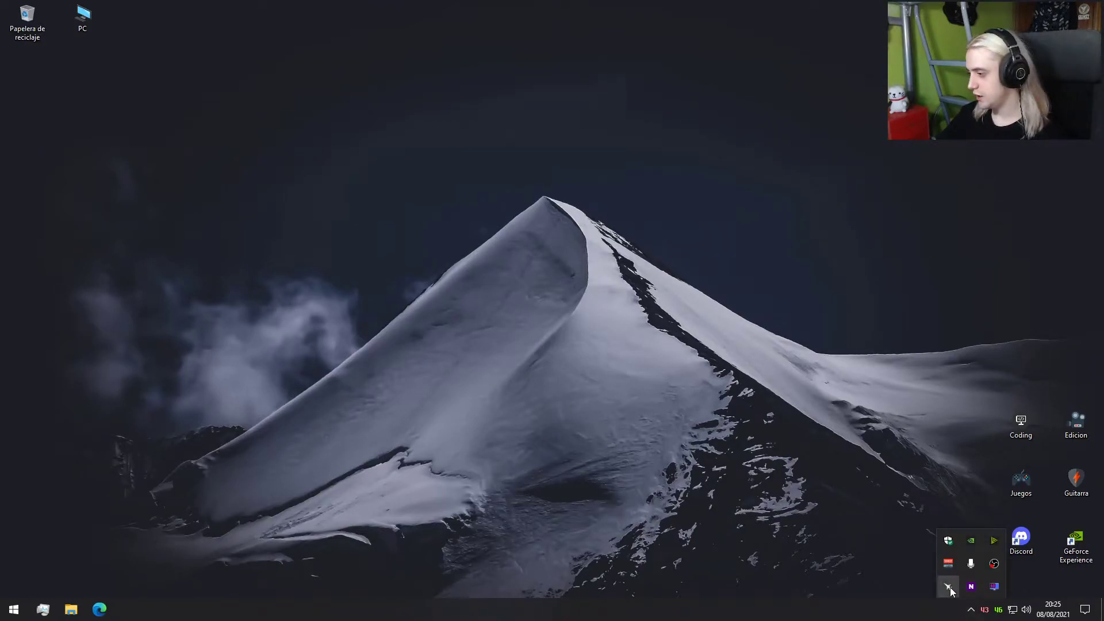
pyautogui.click(949, 588)
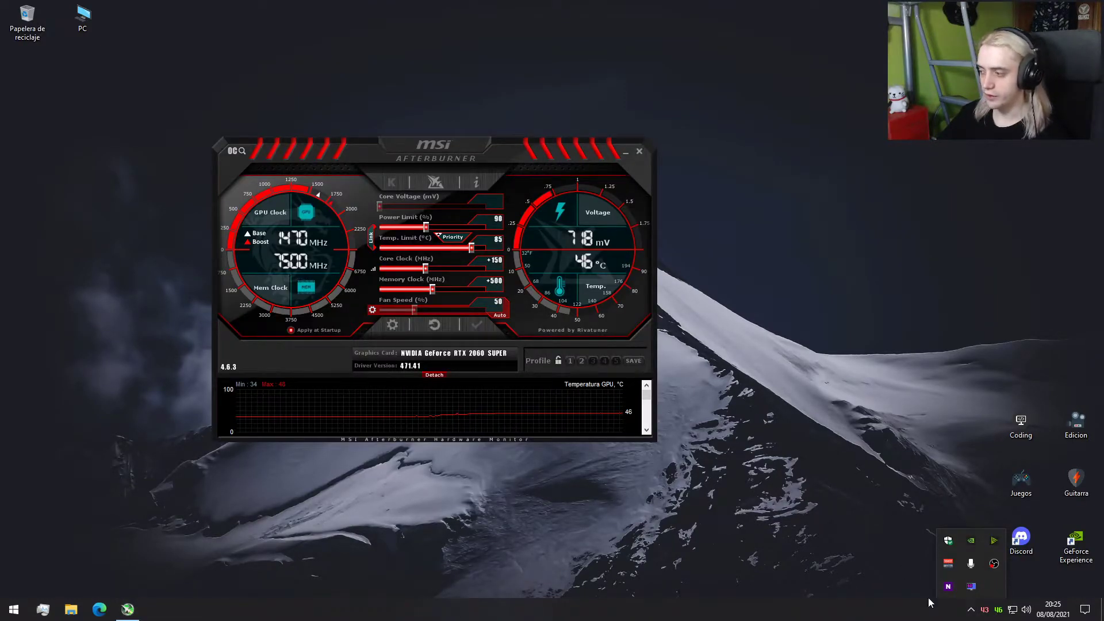
pyautogui.click(971, 608)
pyautogui.moveTo(498, 141); pyautogui.dragTo(536, 143)
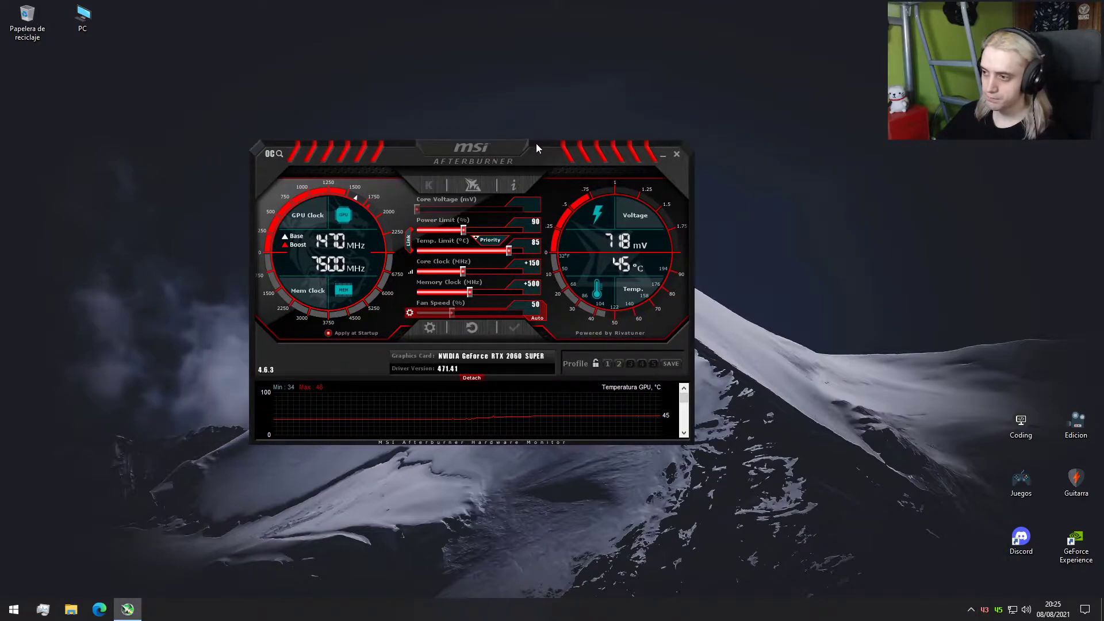
pyautogui.click(607, 364)
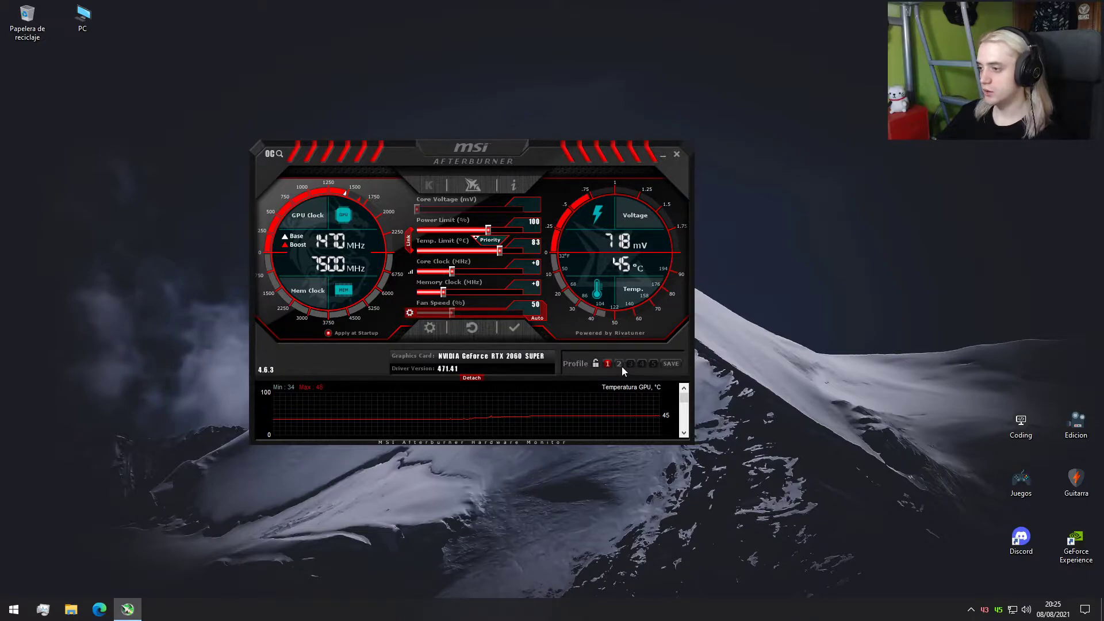
pyautogui.click(619, 363)
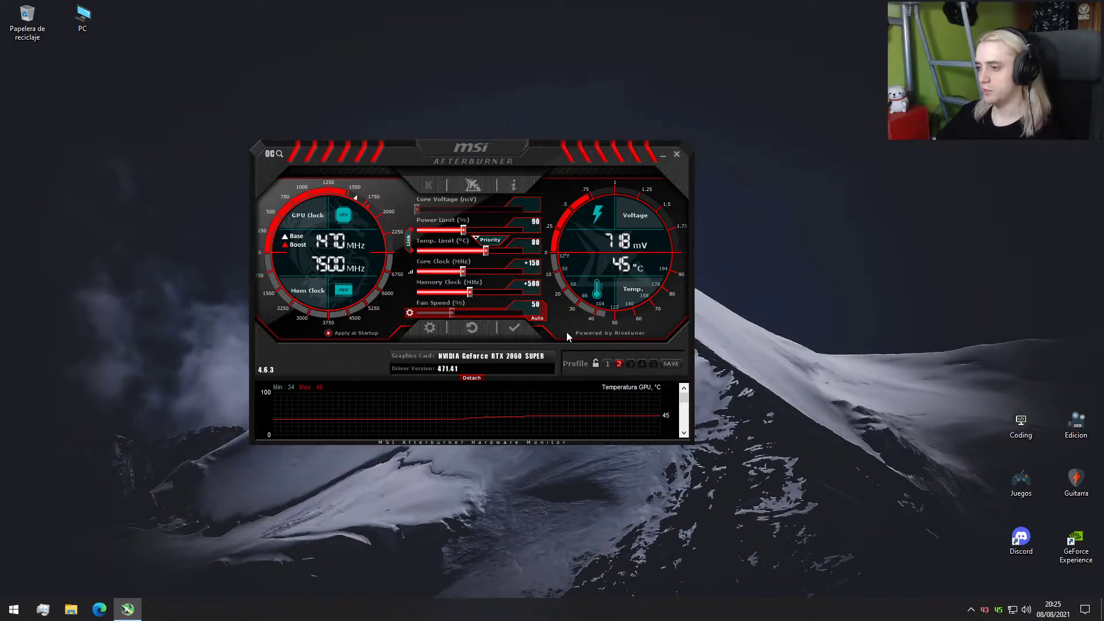
# - Open the Afterburner properties and review the general, fan and hardware monitoring settings, including the list of monitoring graphs
pyautogui.click(433, 324)
pyautogui.moveTo(322, 155); pyautogui.dragTo(416, 125)
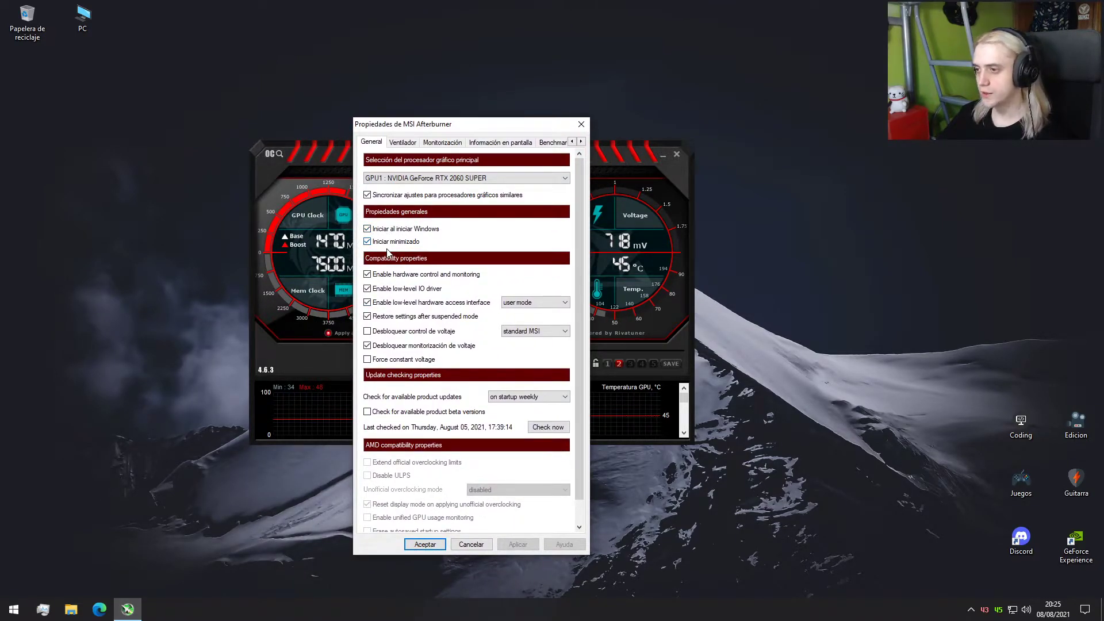
pyautogui.click(402, 142)
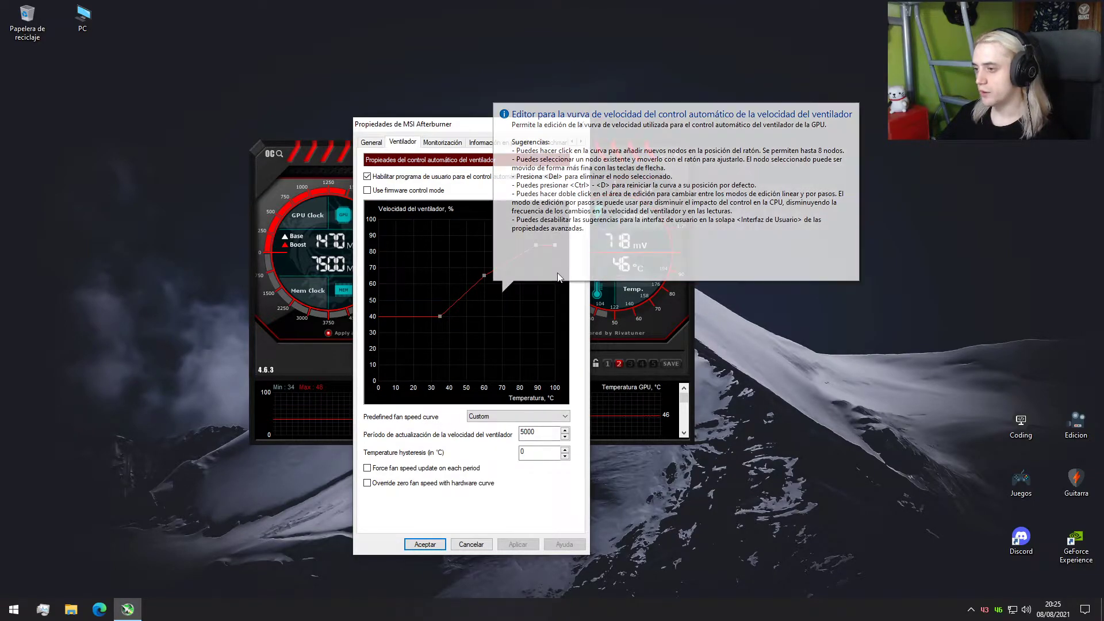
pyautogui.click(453, 143)
pyautogui.scroll(-1, 504, 256)
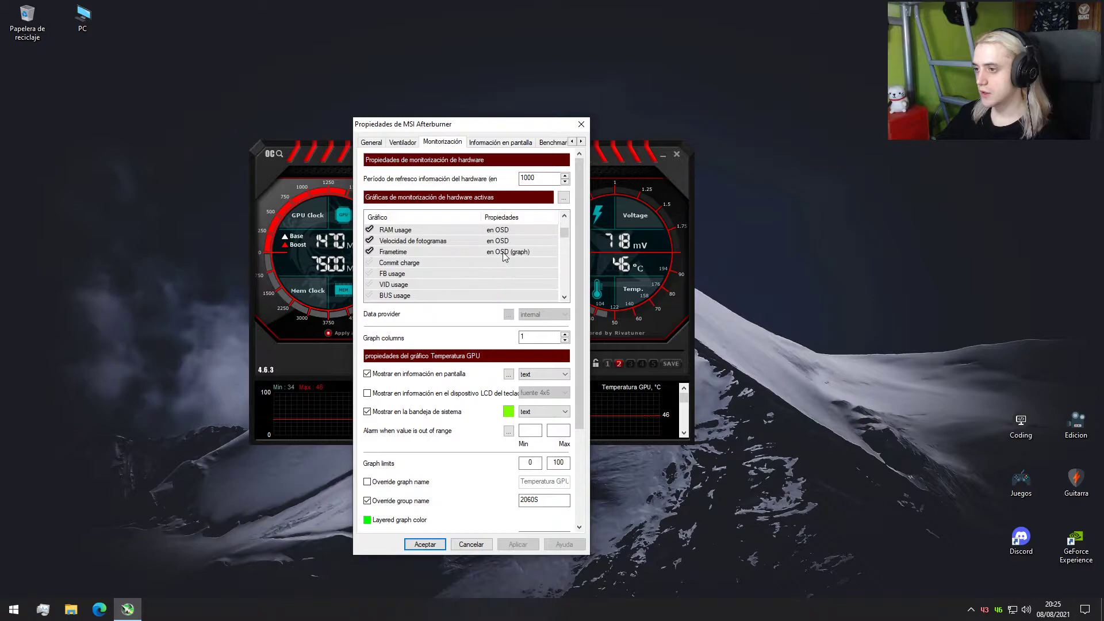
pyautogui.scroll(-10, 546, 260)
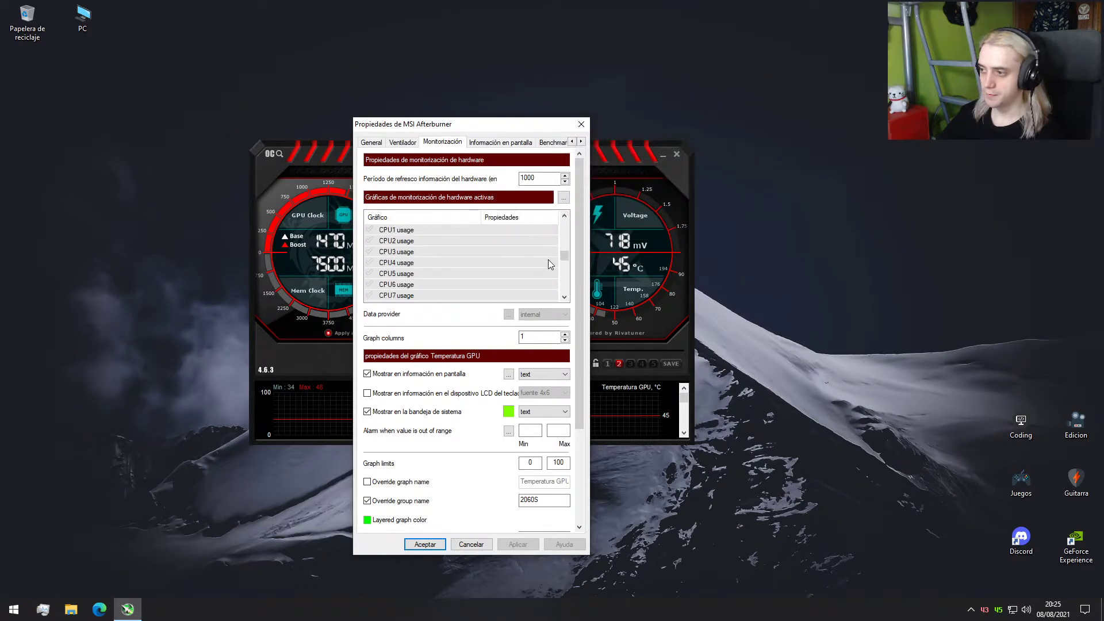
pyautogui.scroll(-4, 547, 259)
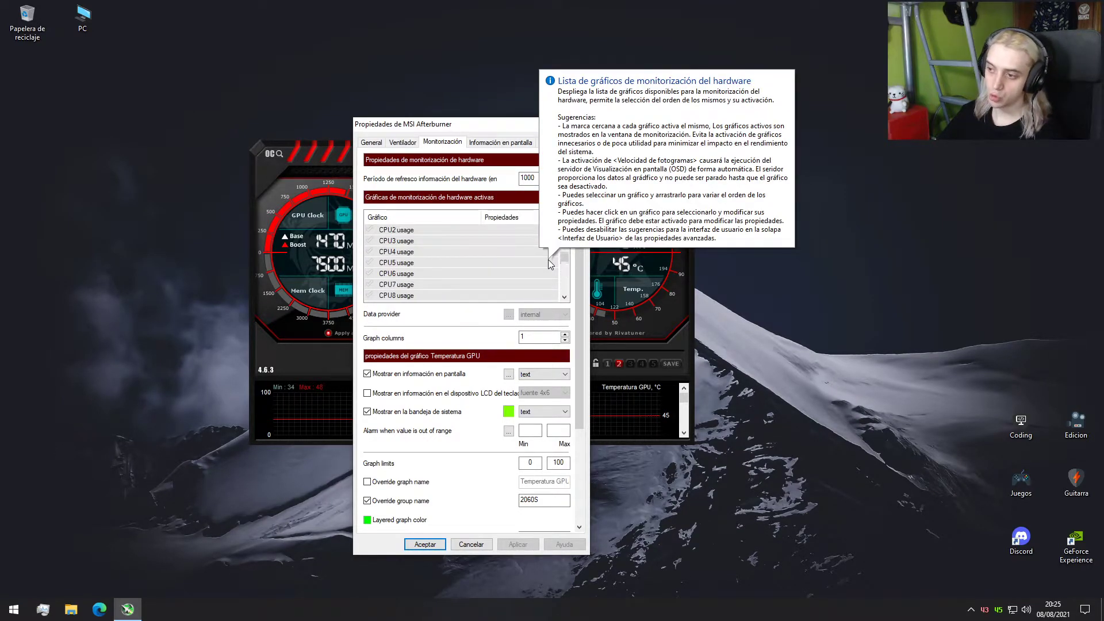
pyautogui.scroll(15, 517, 253)
pyautogui.click(500, 232)
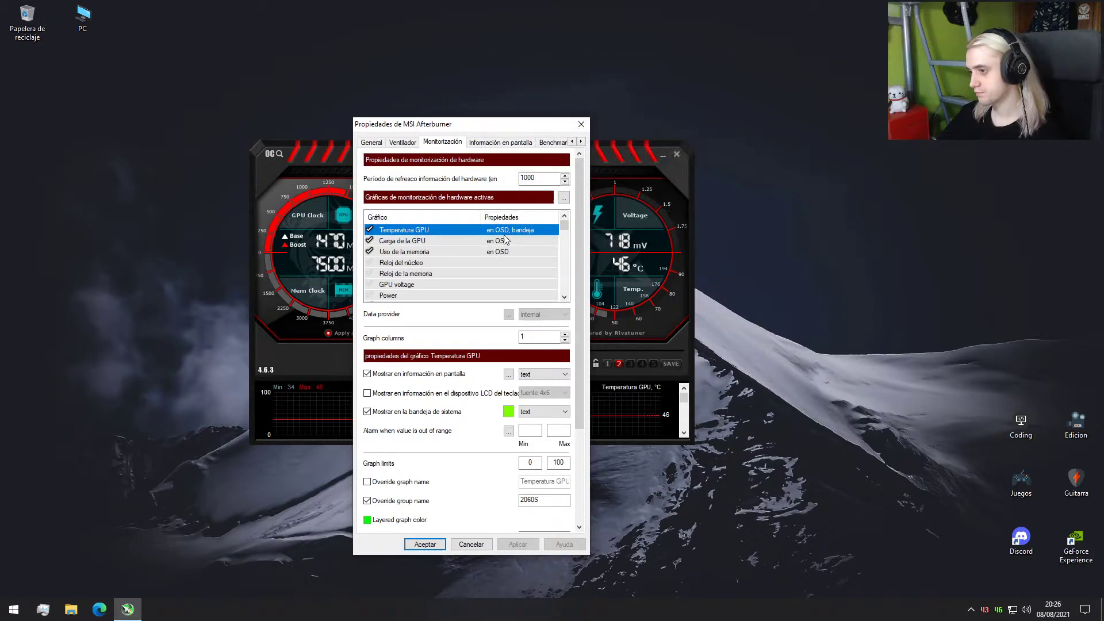
# - Review the remaining Afterburner properties, from on-screen display and benchmark through user interface, profiles, video capture and screen capture
pyautogui.click(501, 142)
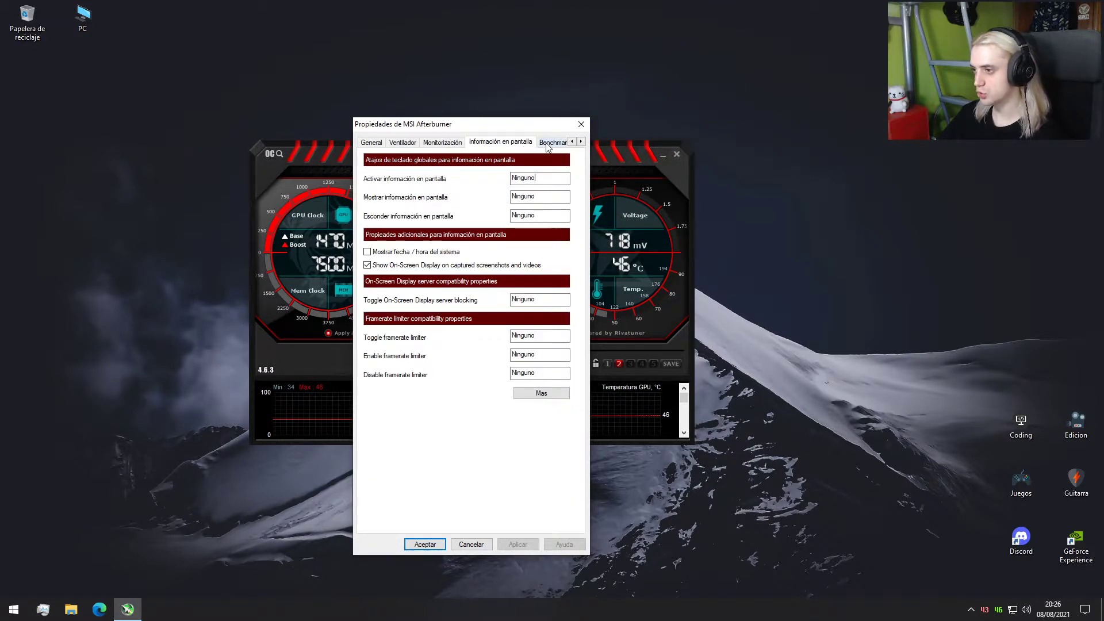
pyautogui.click(553, 142)
pyautogui.click(581, 141)
pyautogui.click(581, 142)
pyautogui.click(581, 141)
pyautogui.click(581, 141)
pyautogui.click(581, 141)
pyautogui.click(505, 142)
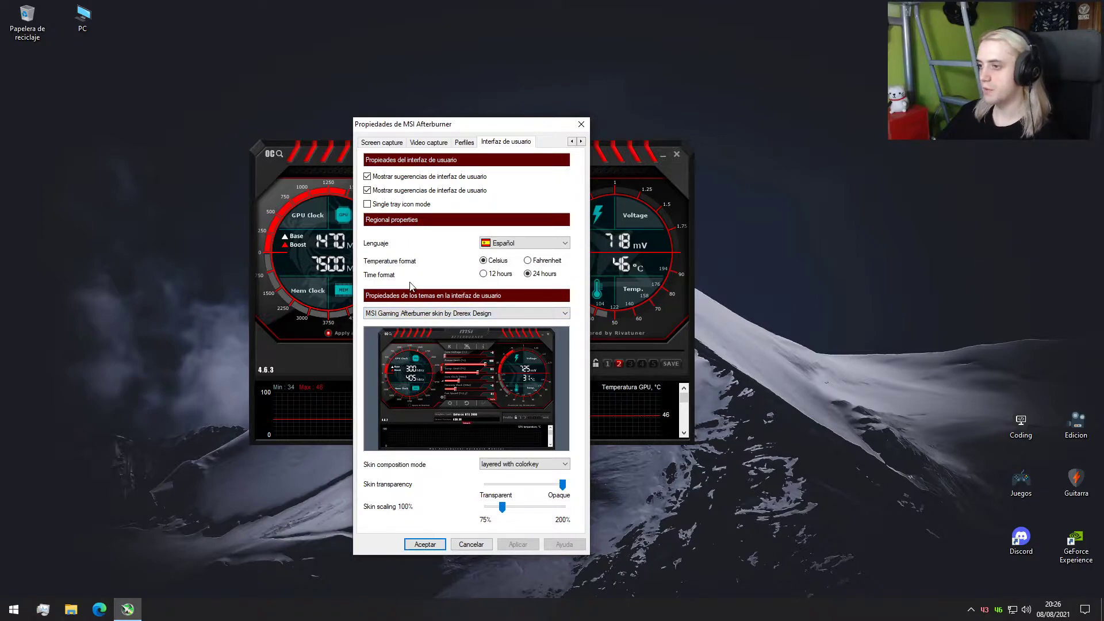
pyautogui.click(463, 143)
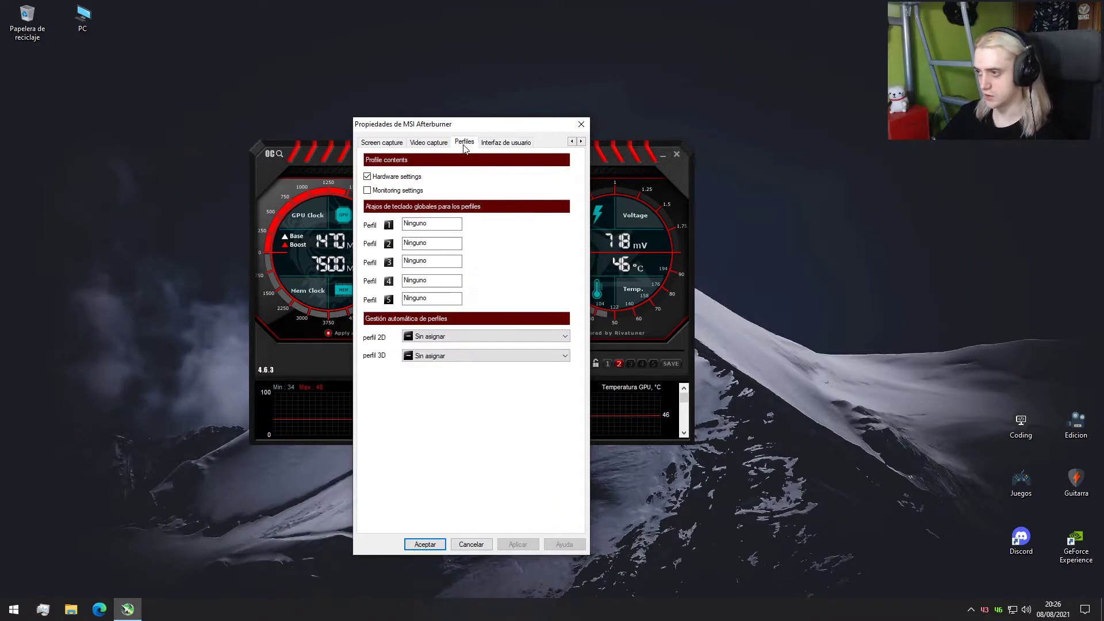
pyautogui.click(428, 142)
pyautogui.click(400, 145)
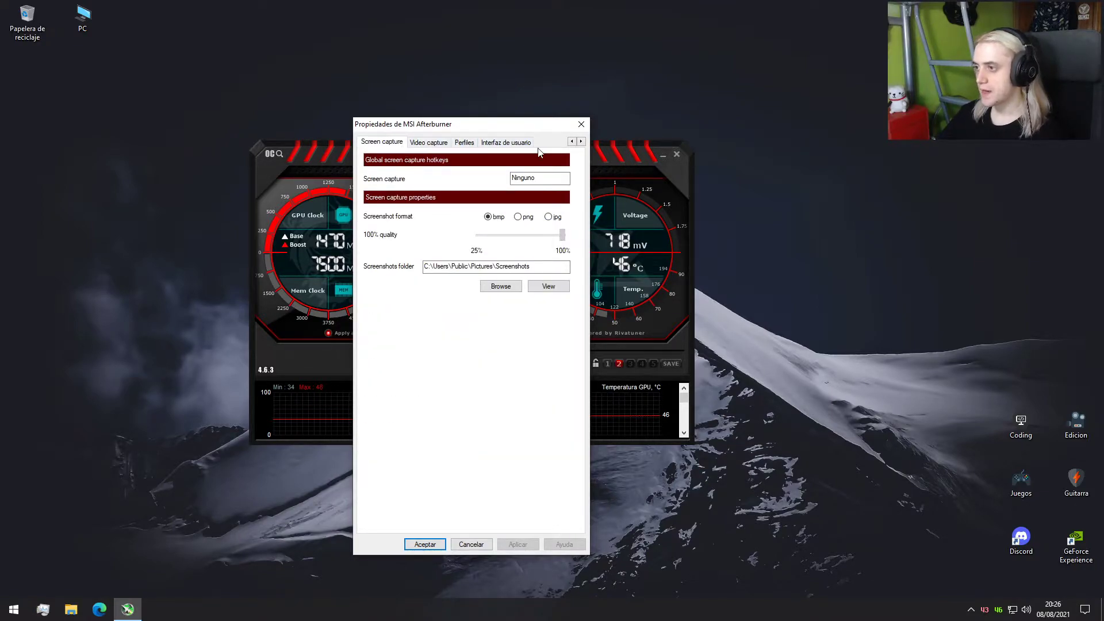
# - Return to the general properties, close the properties dialog without changes and minimize the Afterburner window
pyautogui.click(570, 141)
pyautogui.click(570, 141)
pyautogui.click(570, 141)
pyautogui.click(570, 141)
pyautogui.click(571, 141)
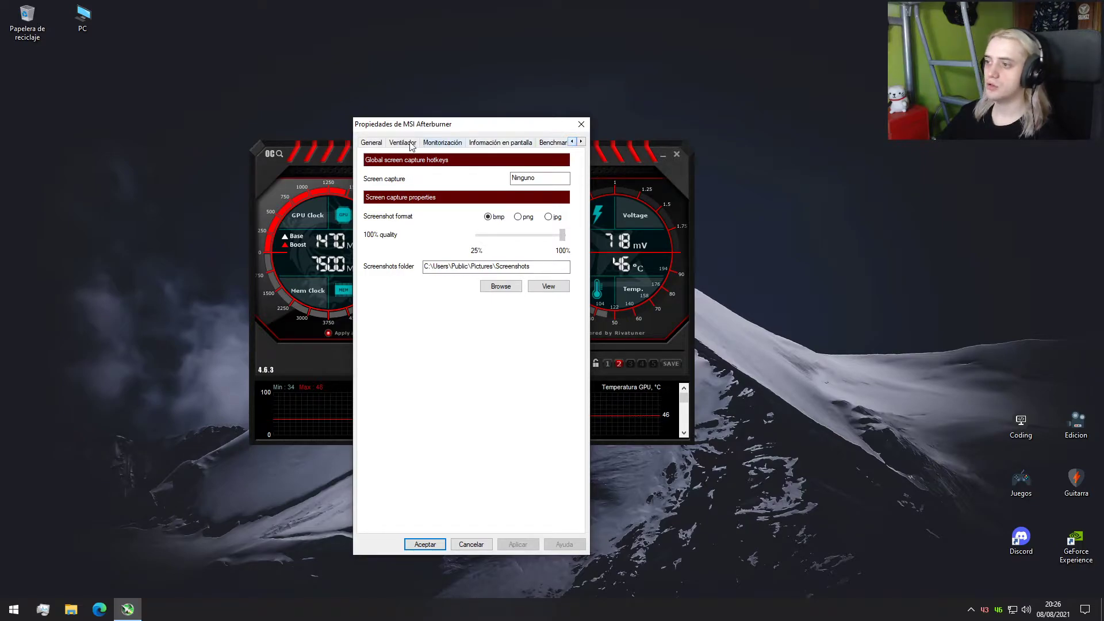
pyautogui.click(371, 144)
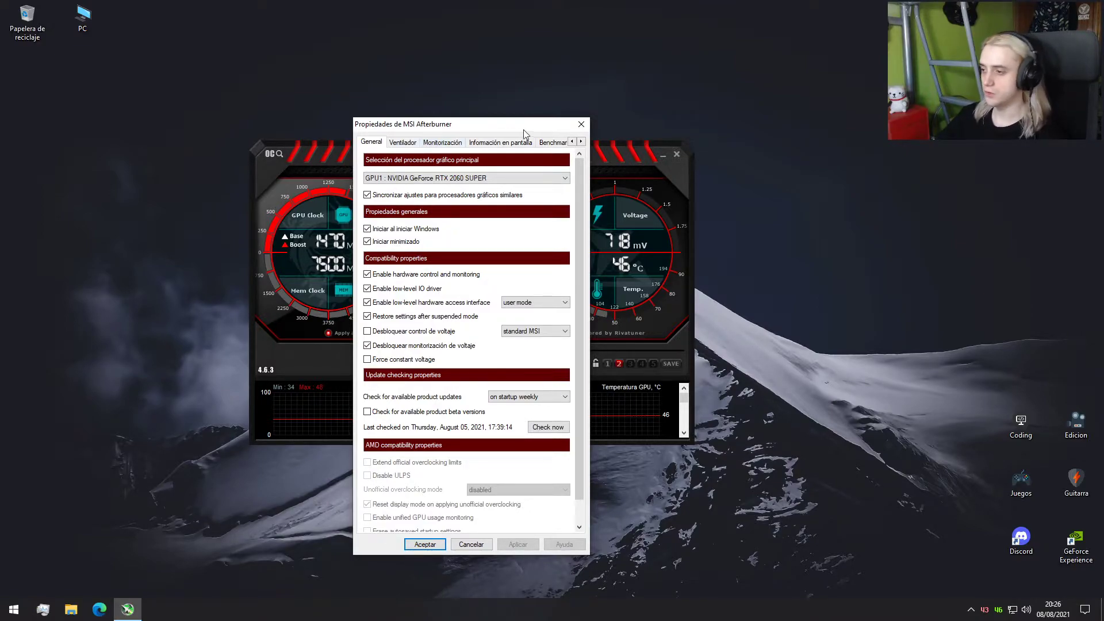
pyautogui.click(581, 124)
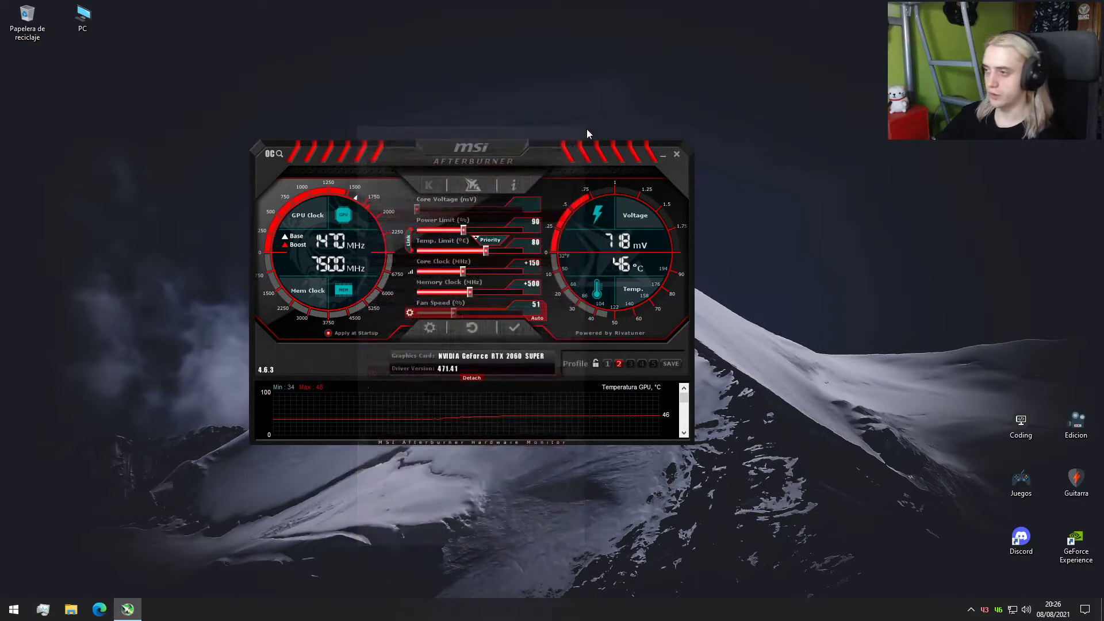
pyautogui.click(661, 155)
# - Create a new folder on the desktop, place it below the existing icons and name it Backup Afterburner
pyautogui.rightClick(209, 112)
pyautogui.moveTo(318, 227)
pyautogui.click(415, 224)
pyautogui.press('Return')
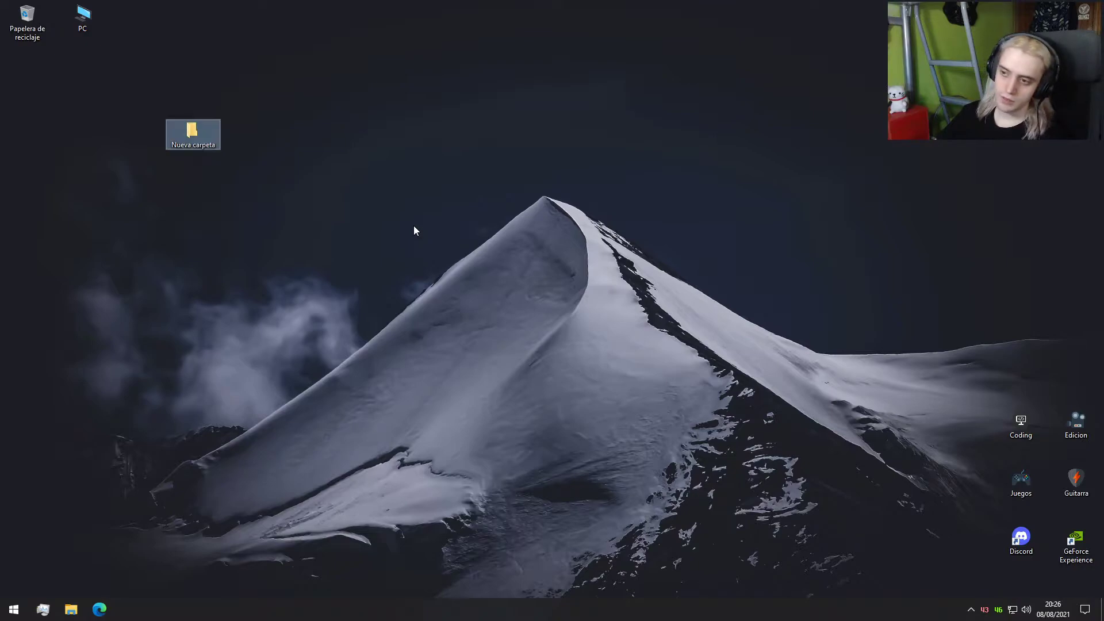
pyautogui.moveTo(201, 144); pyautogui.dragTo(64, 102)
pyautogui.click(36, 89)
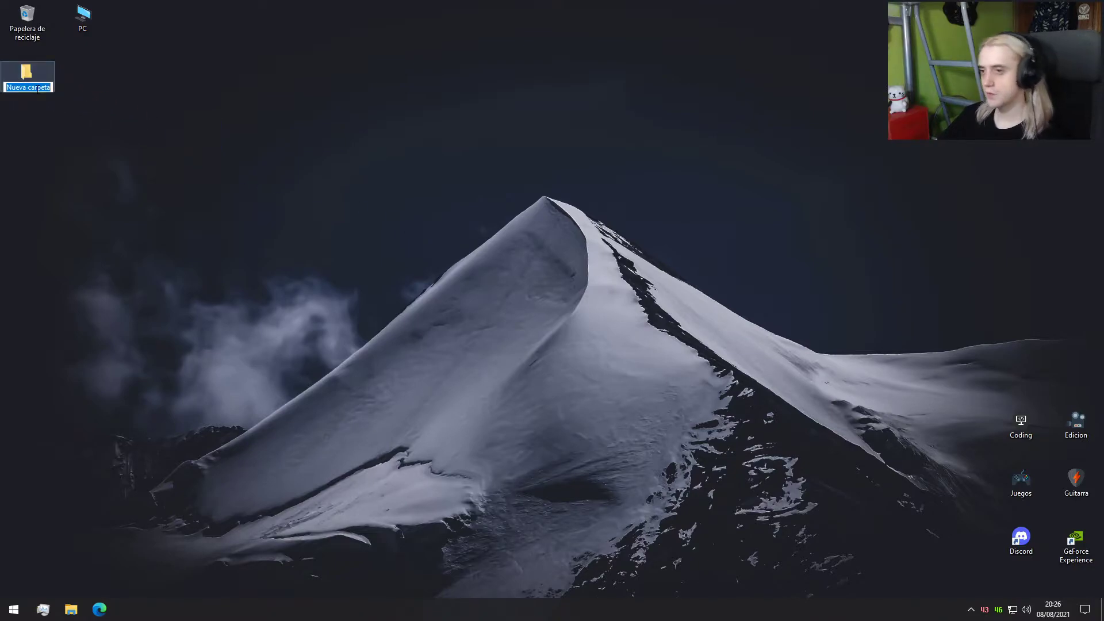
pyautogui.write('BackupTAfterburner')
pyautogui.press('Return')
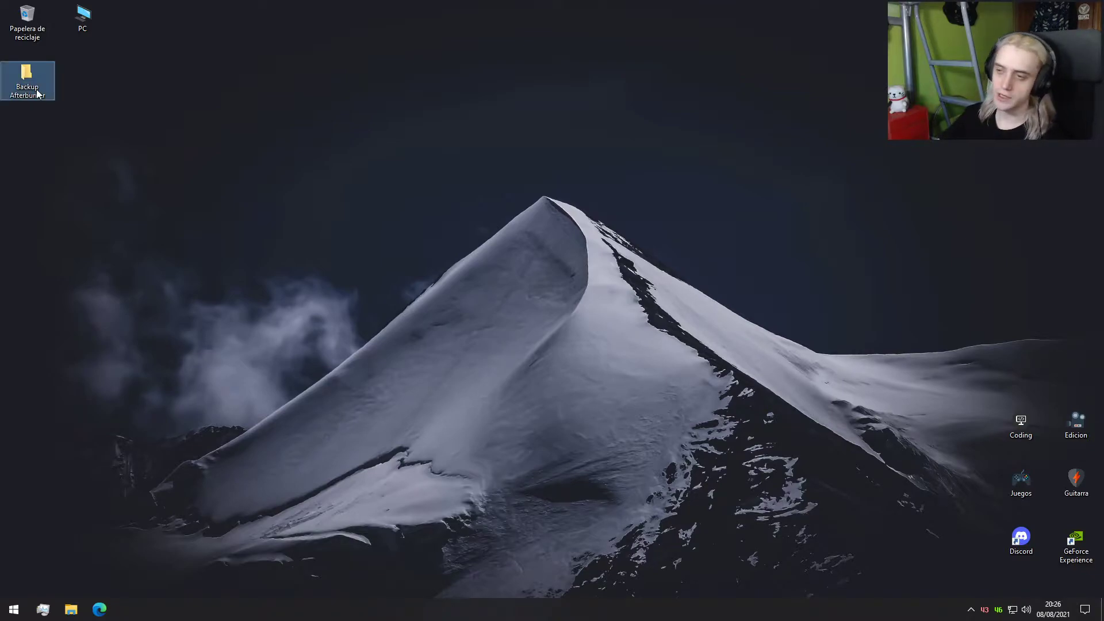
# - Open the Backup Afterburner folder and a second File Explorer window for browsing the computer's drives
pyautogui.doubleClick(43, 95)
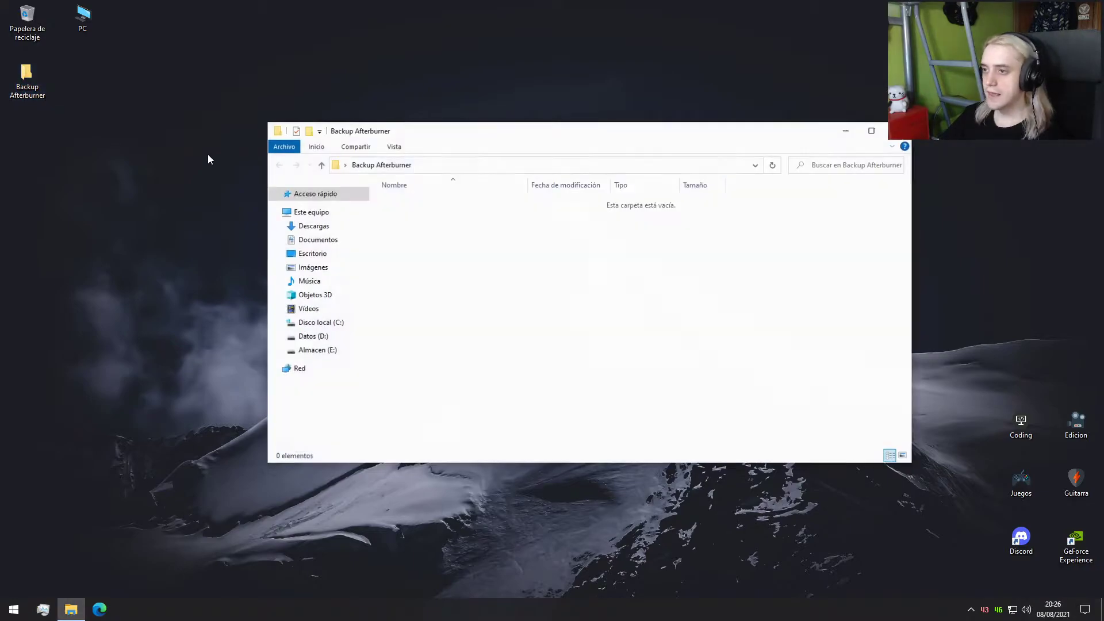
pyautogui.moveTo(504, 138); pyautogui.dragTo(602, 136)
pyautogui.rightClick(71, 608)
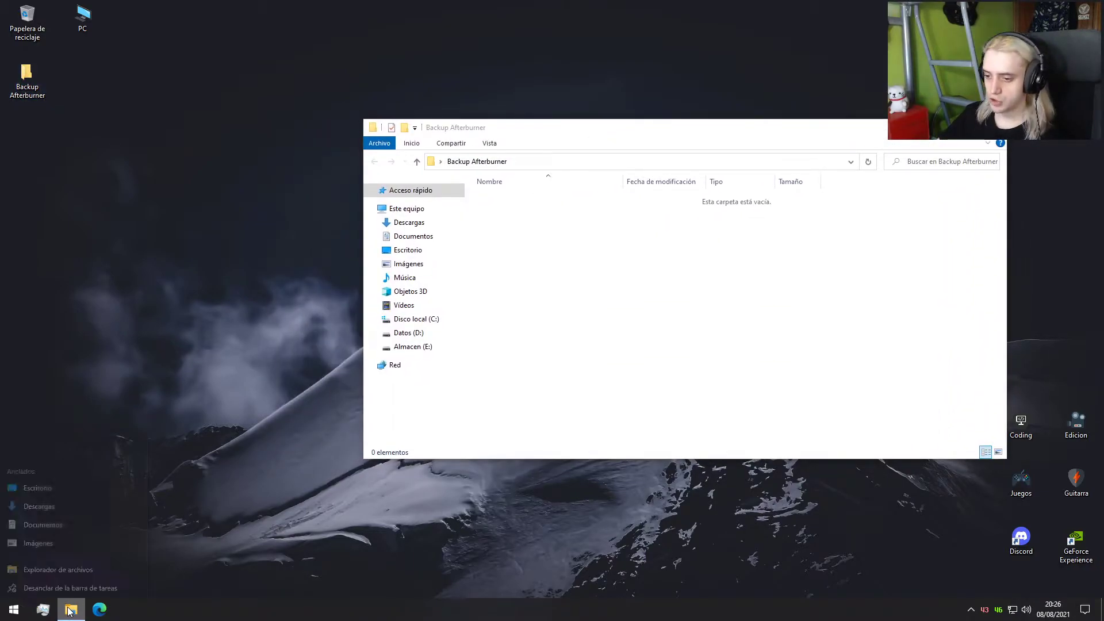
pyautogui.click(87, 552)
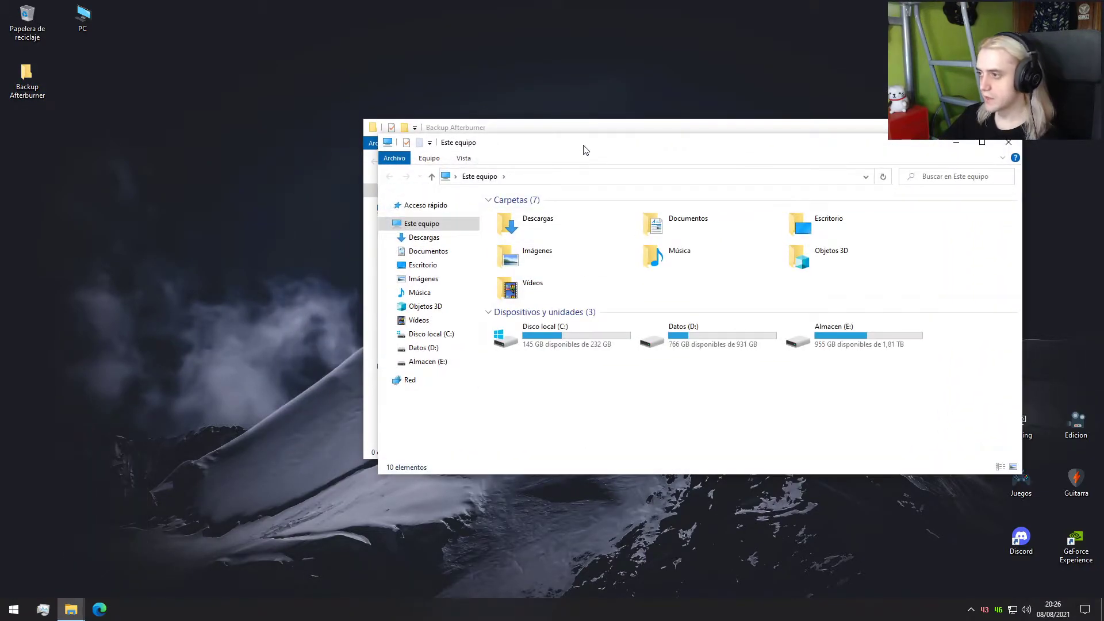
pyautogui.moveTo(584, 148); pyautogui.dragTo(513, 145)
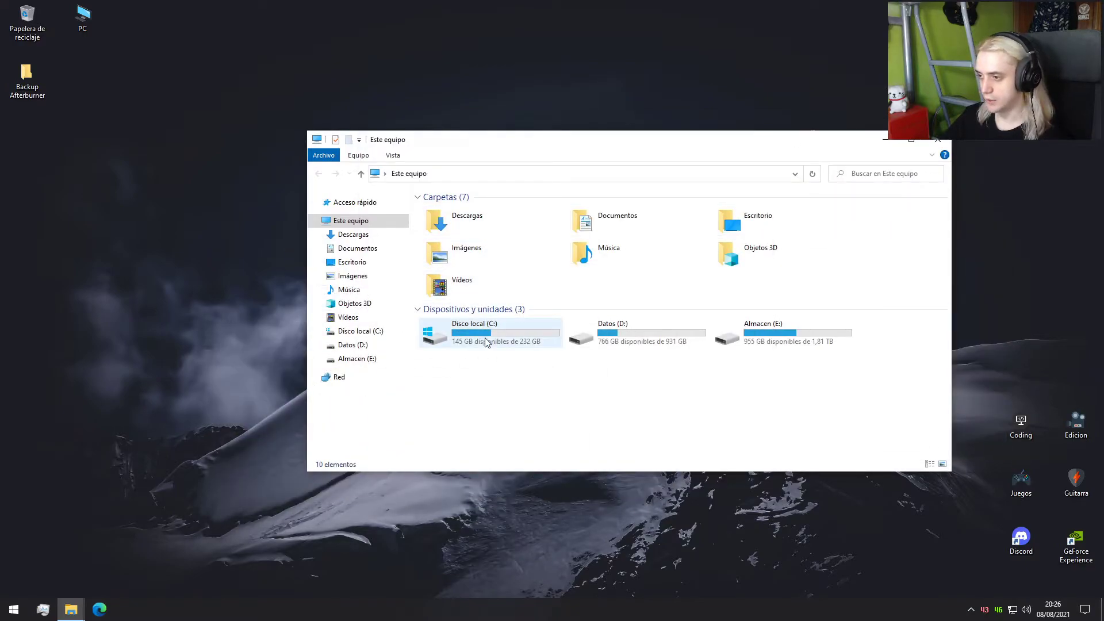
# - Browse drive C: to Archivos de programa (x86) > MSI Afterburner > Profiles
pyautogui.doubleClick(485, 342)
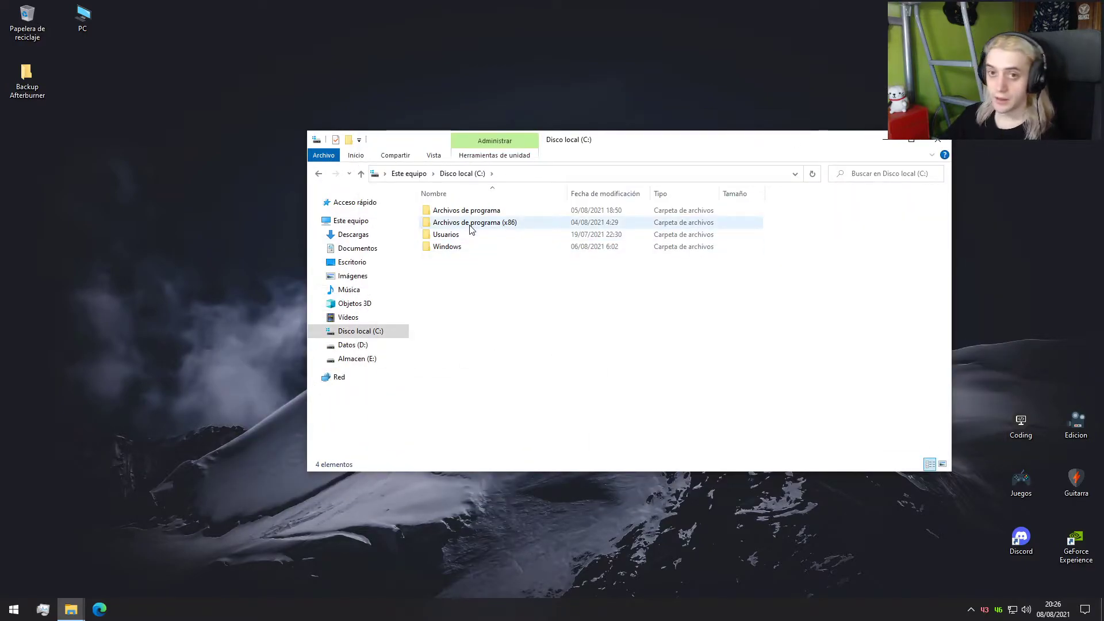
pyautogui.doubleClick(512, 228)
pyautogui.scroll(-2, 492, 288)
pyautogui.scroll(-1, 500, 329)
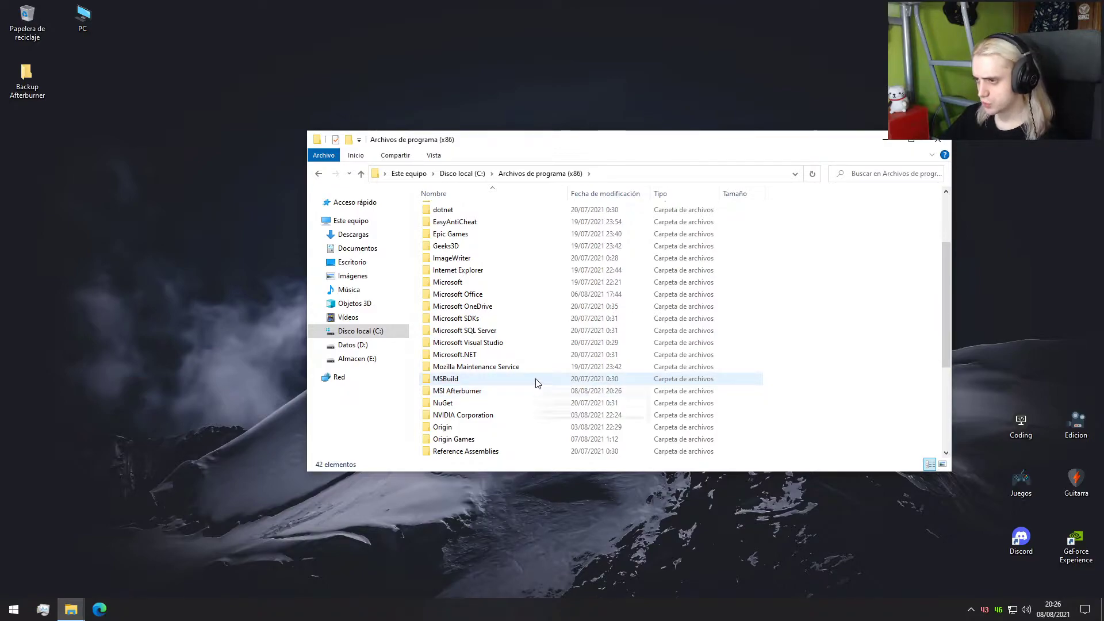
pyautogui.scroll(-1, 537, 384)
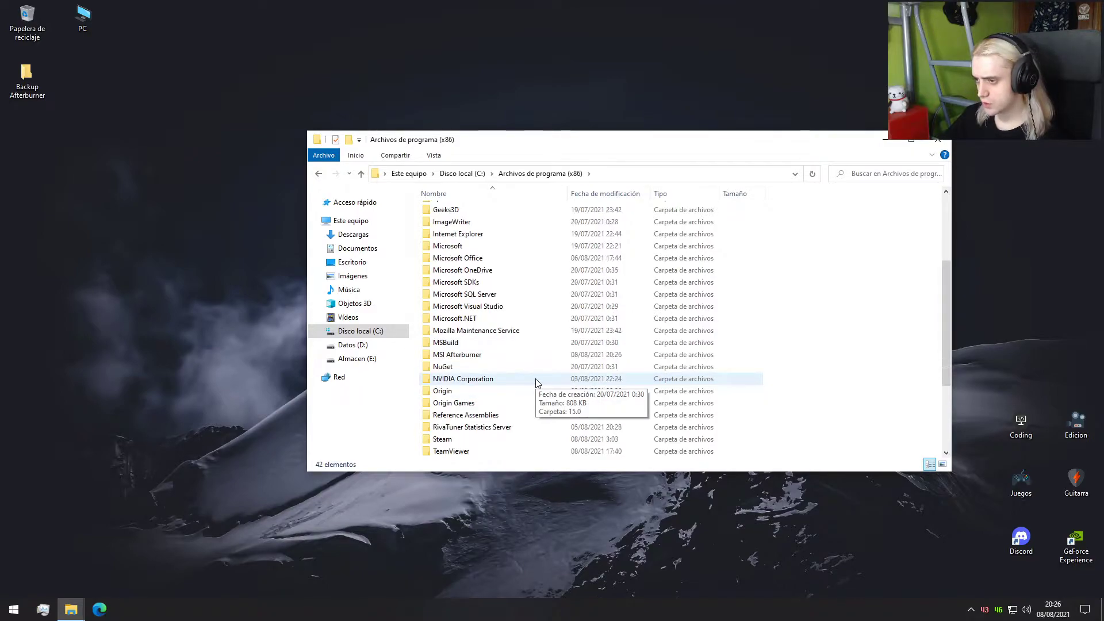
pyautogui.doubleClick(472, 355)
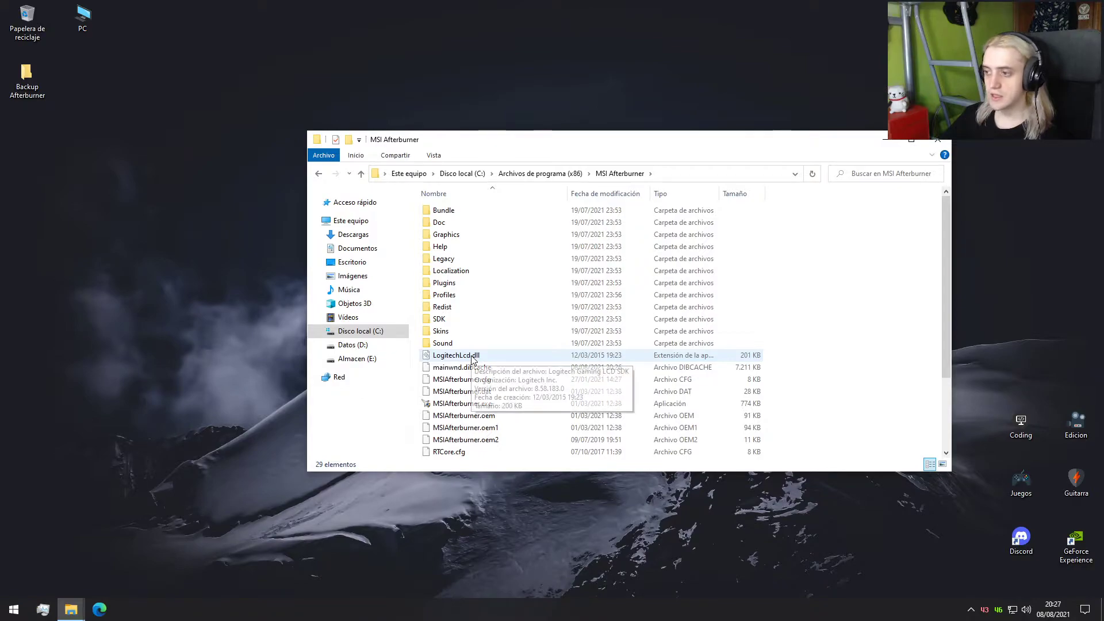
pyautogui.doubleClick(462, 298)
# - Widen the name column in the Profiles folder and copy all of its CFG files
pyautogui.moveTo(463, 301); pyautogui.dragTo(465, 207)
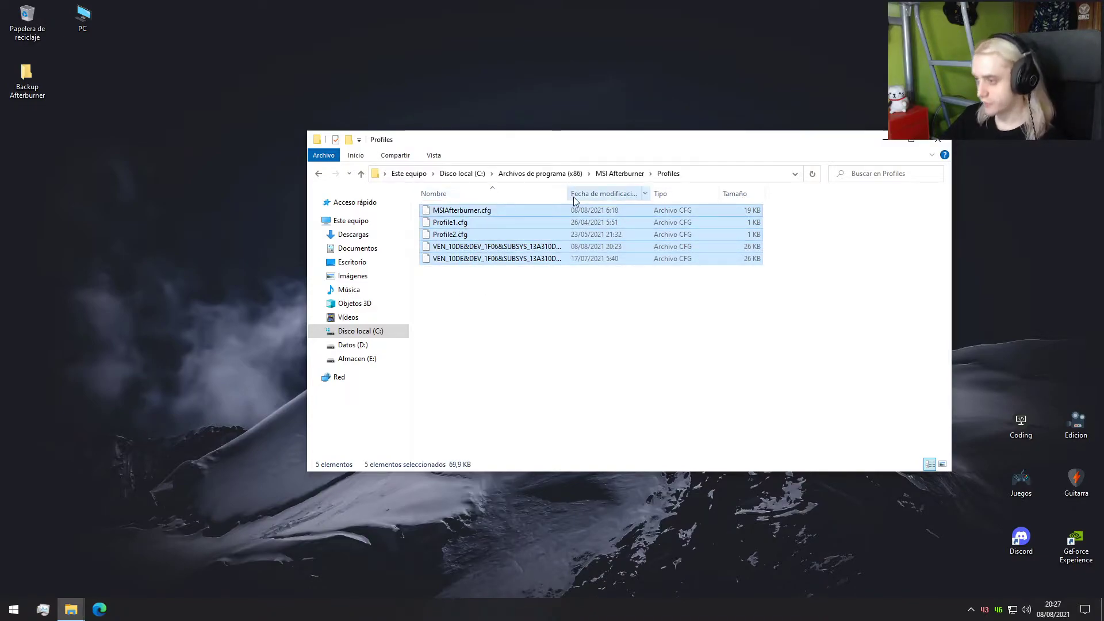
pyautogui.moveTo(569, 196); pyautogui.dragTo(687, 196)
pyautogui.moveTo(514, 332); pyautogui.dragTo(491, 212)
pyautogui.rightClick(491, 212)
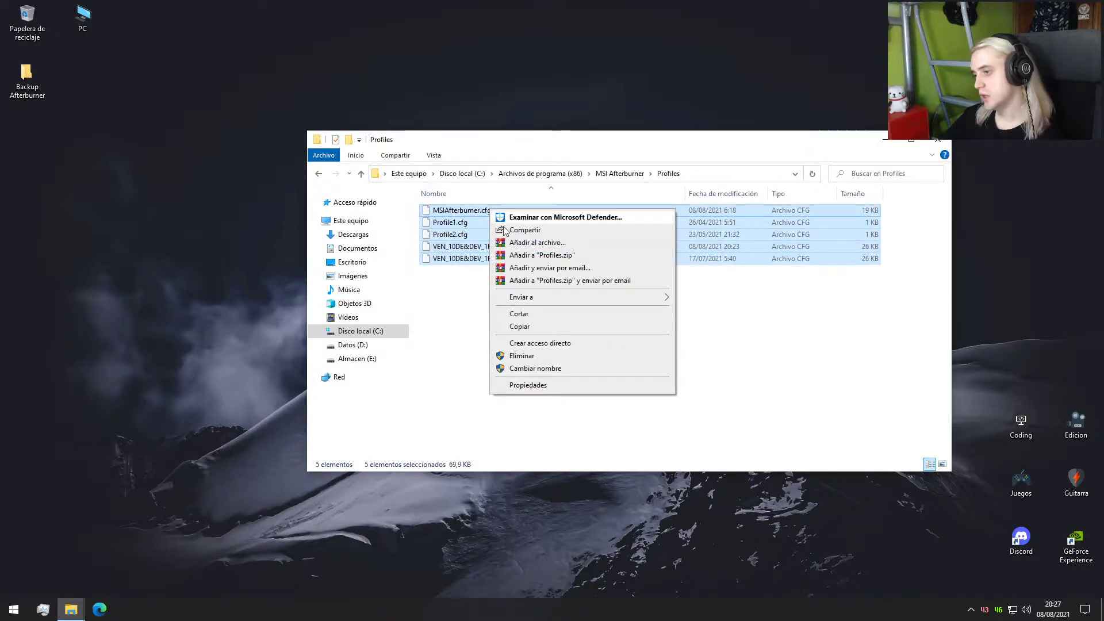
pyautogui.click(544, 328)
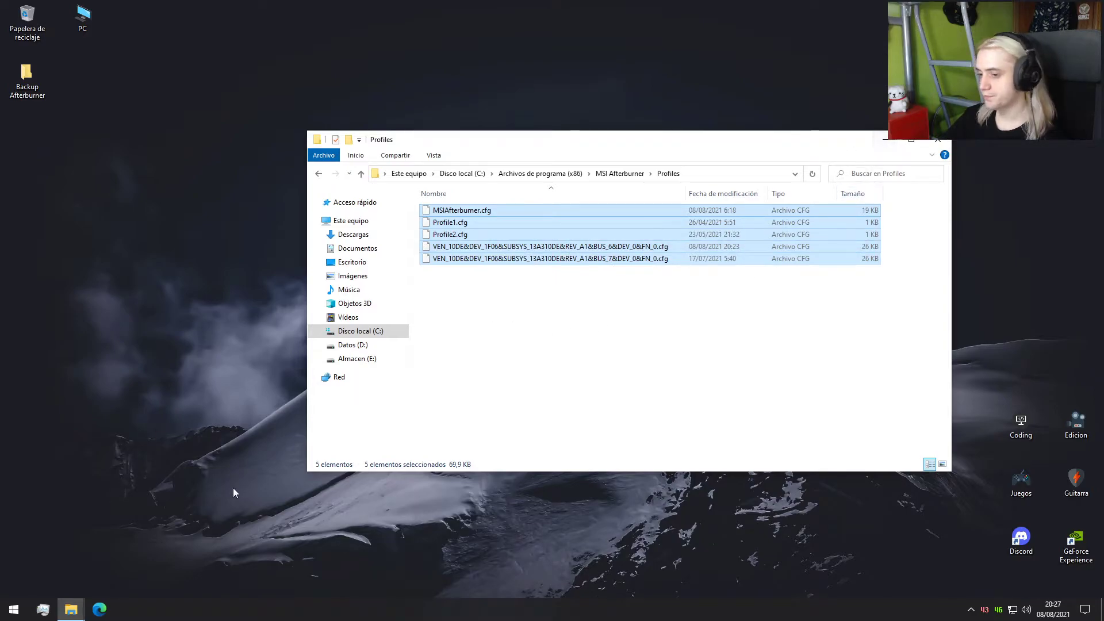
# - Paste the copied profile files into the Backup Afterburner folder
pyautogui.click(71, 609)
pyautogui.click(79, 570)
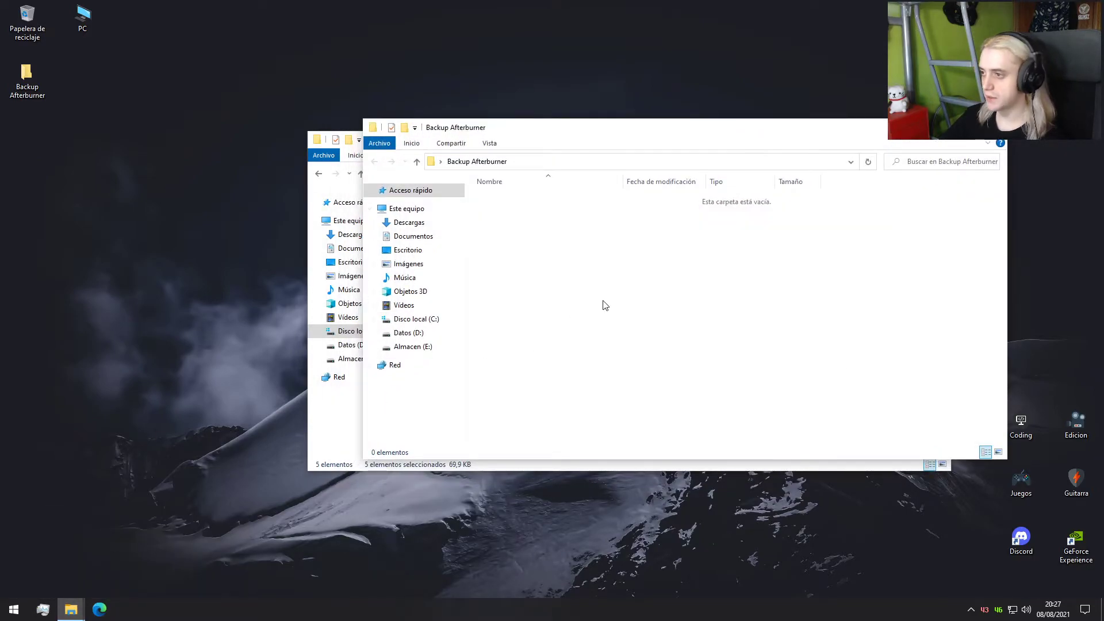
pyautogui.rightClick(603, 302)
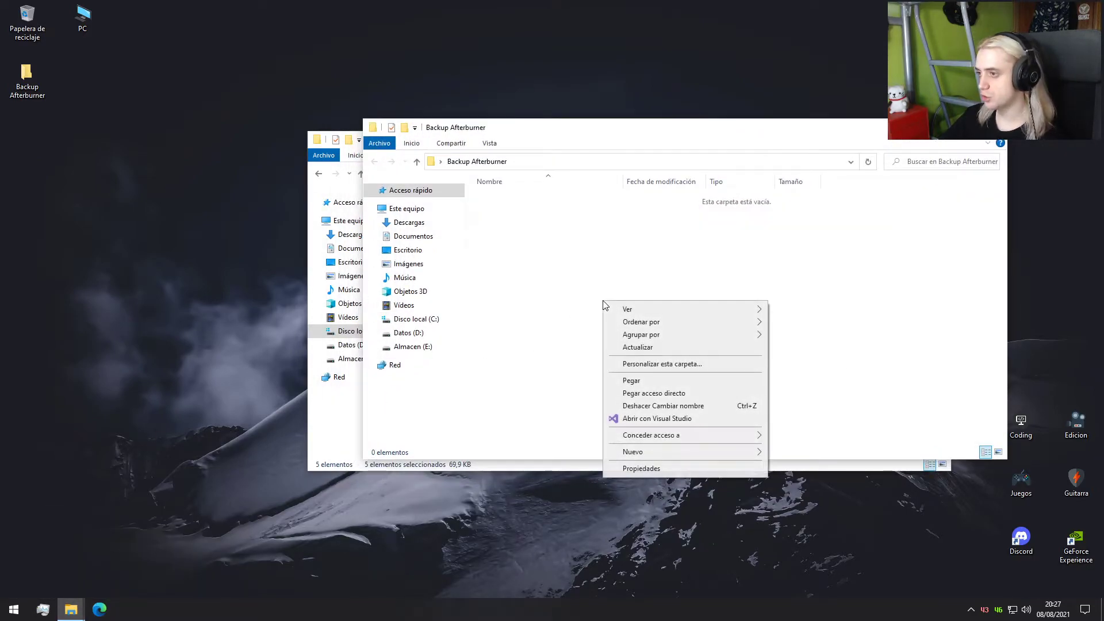
pyautogui.click(632, 381)
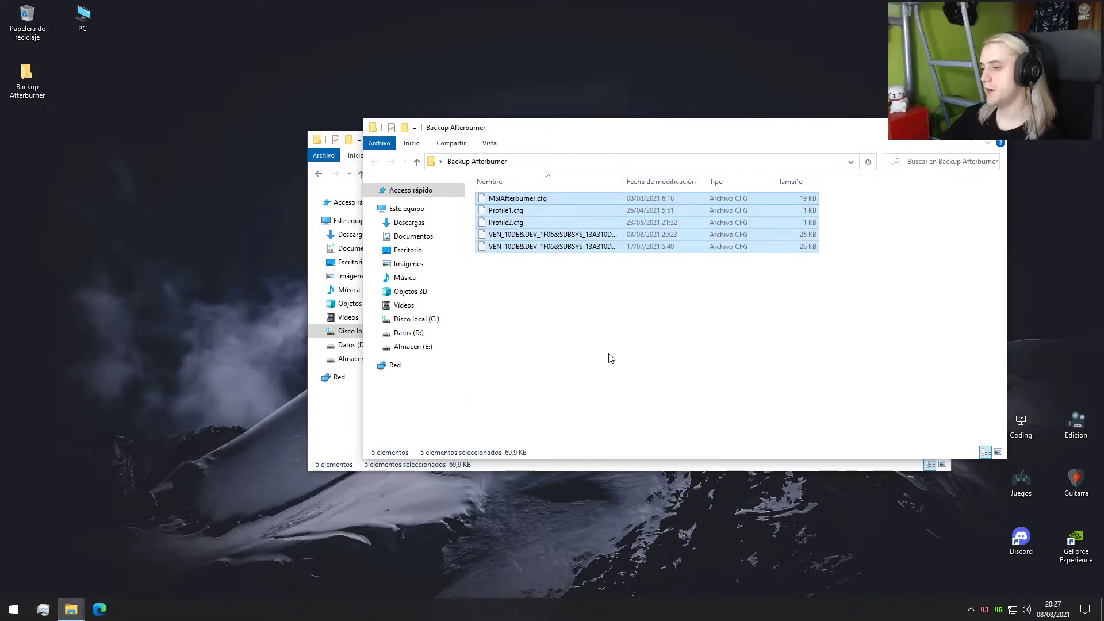
# - Close the File Explorer windows showing the Backup Afterburner folder, the MSI Afterburner Profiles folder and the computer's drives
pyautogui.hotkey('alt', 'F4')
pyautogui.click(43, 78)
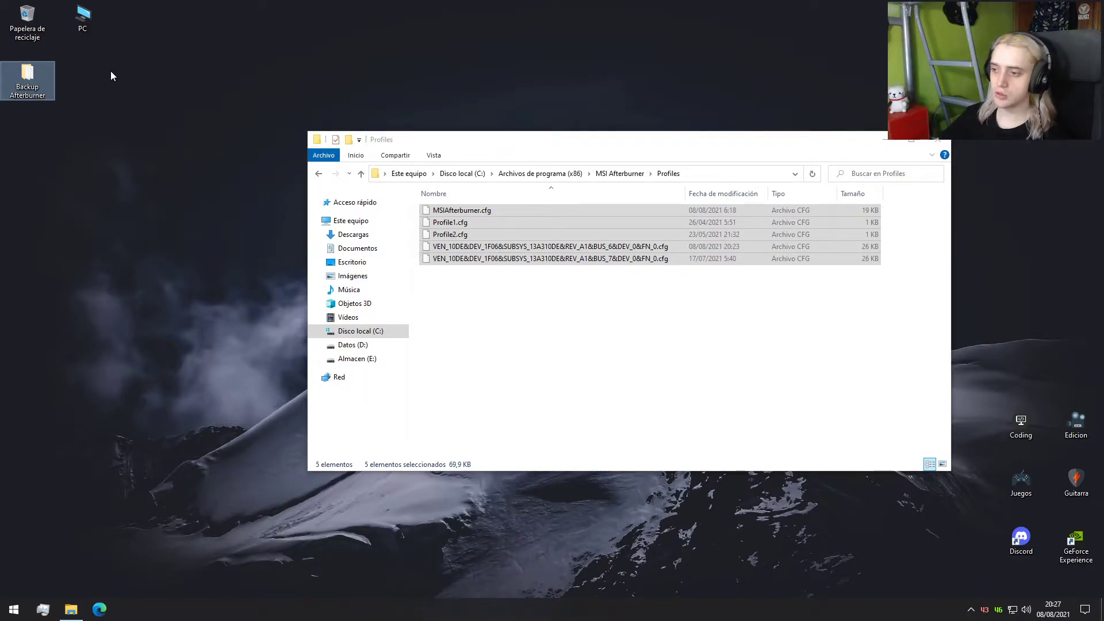
pyautogui.click(352, 234)
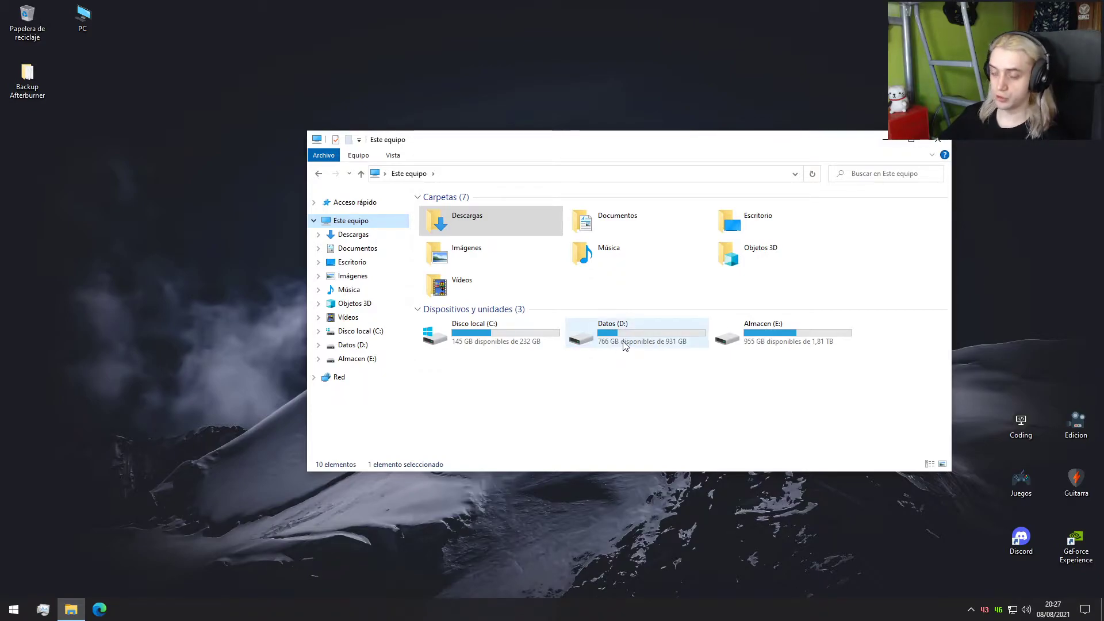
pyautogui.click(495, 341)
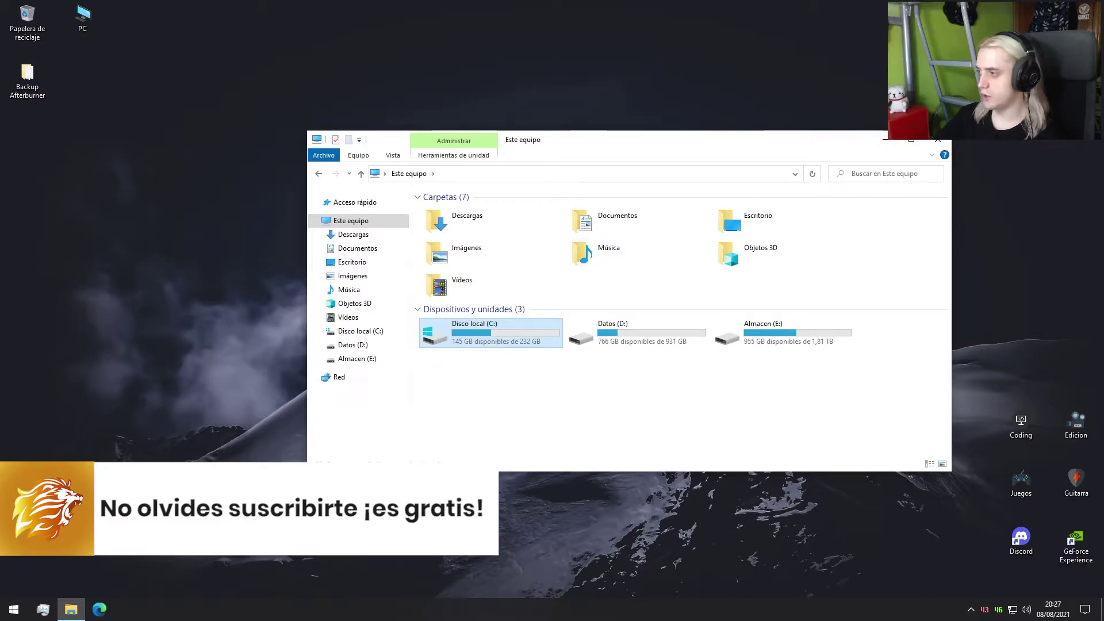
pyautogui.click(942, 139)
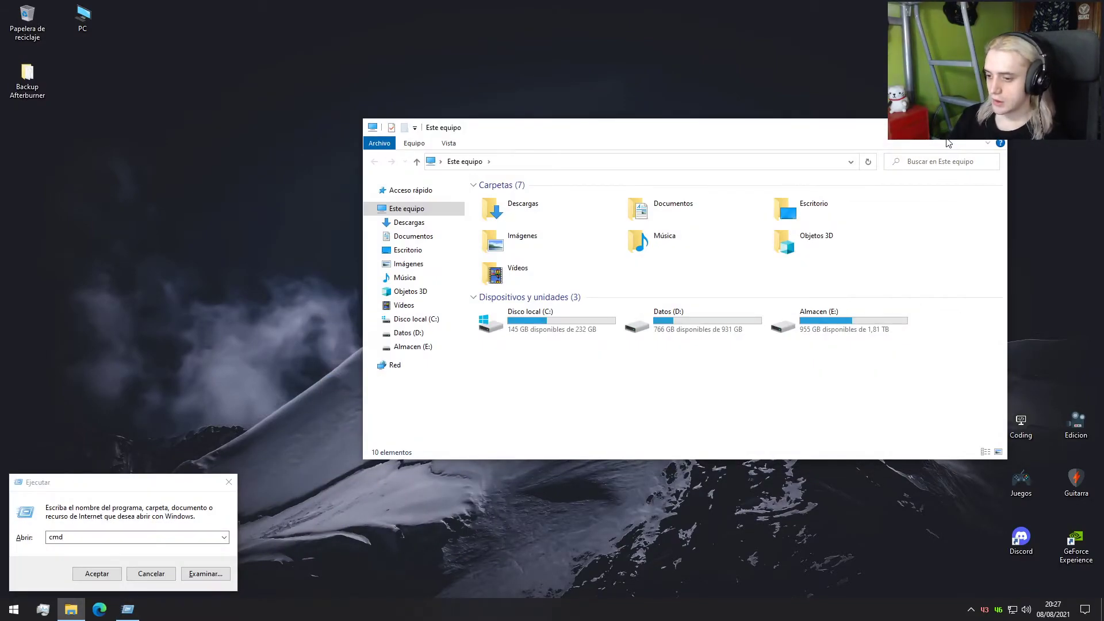
pyautogui.hotkey('alt', 'F4')
# - Run "control" to launch the Control Panel, search it for "programas" and open the list for adding or removing programs
pyautogui.write('control')
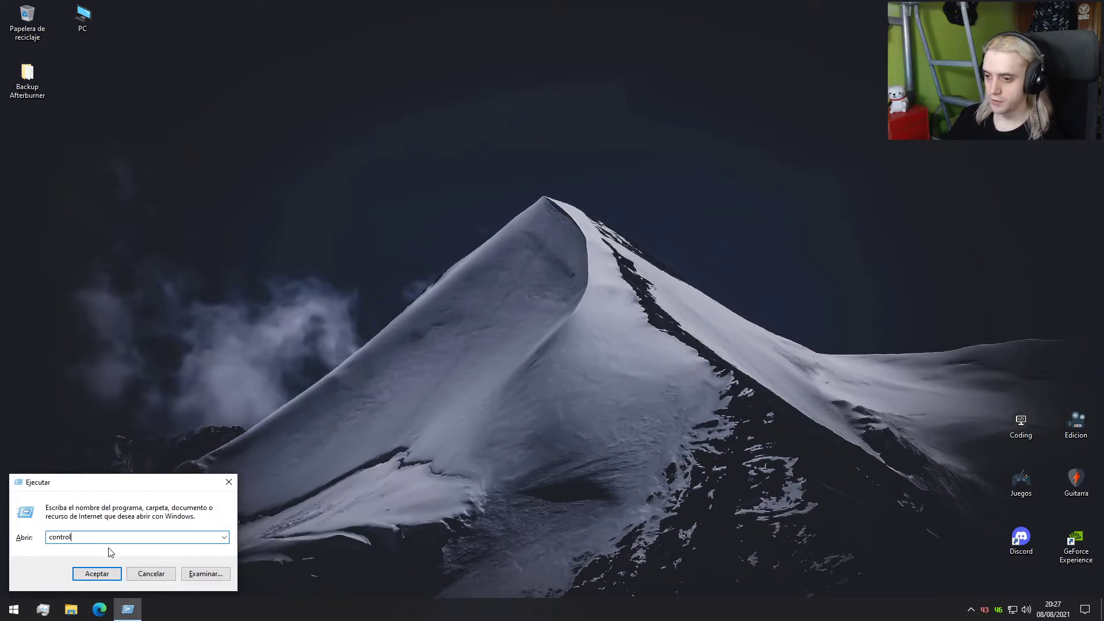
pyautogui.press('Return')
pyautogui.write('programas')
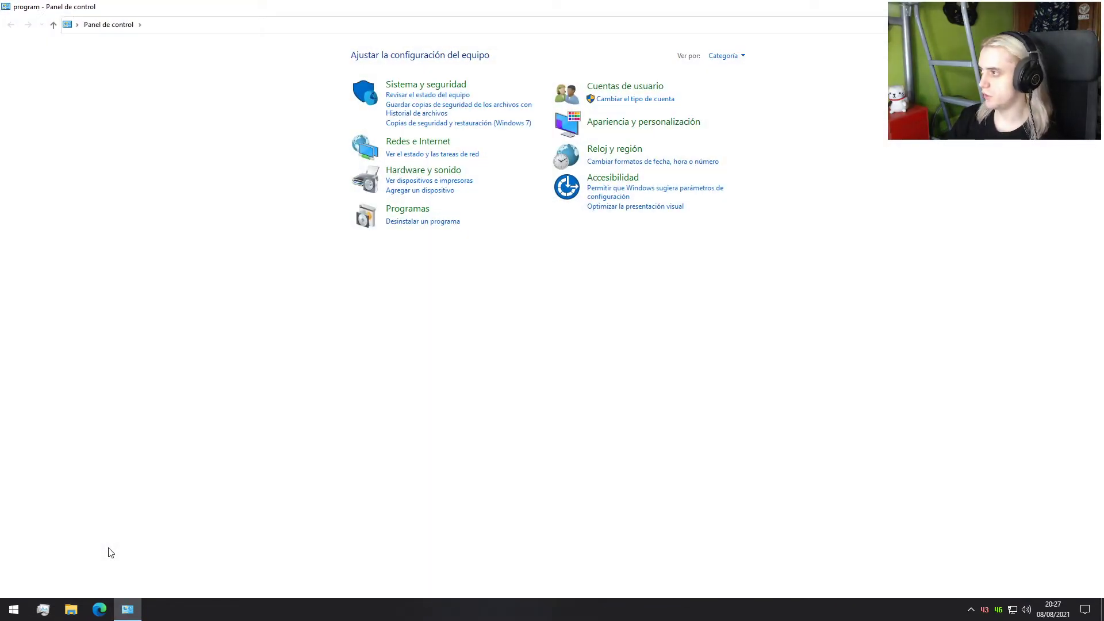
pyautogui.click(80, 65)
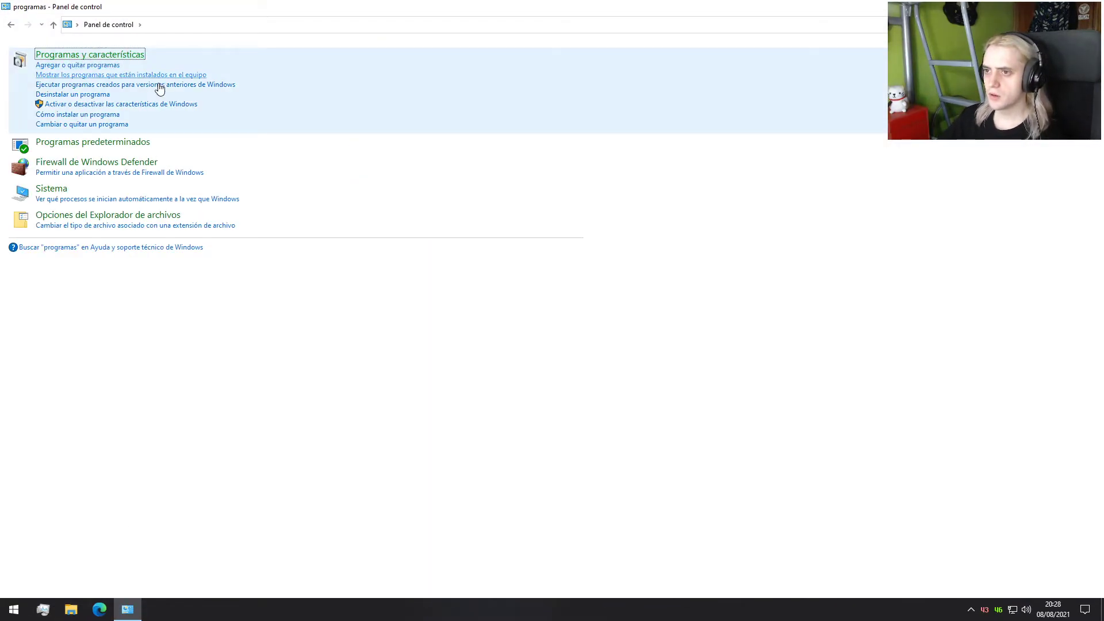
# - Look through the Aplicaciones y características list in the Windows settings and close it
pyautogui.rightClick(17, 608)
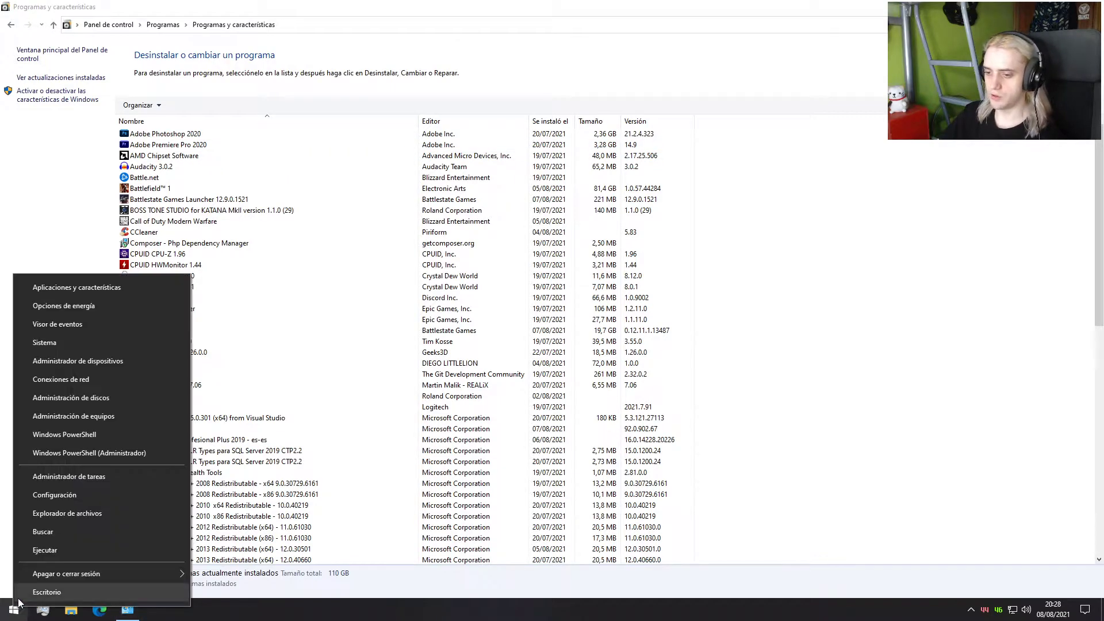
pyautogui.click(124, 294)
pyautogui.scroll(-10, 661, 246)
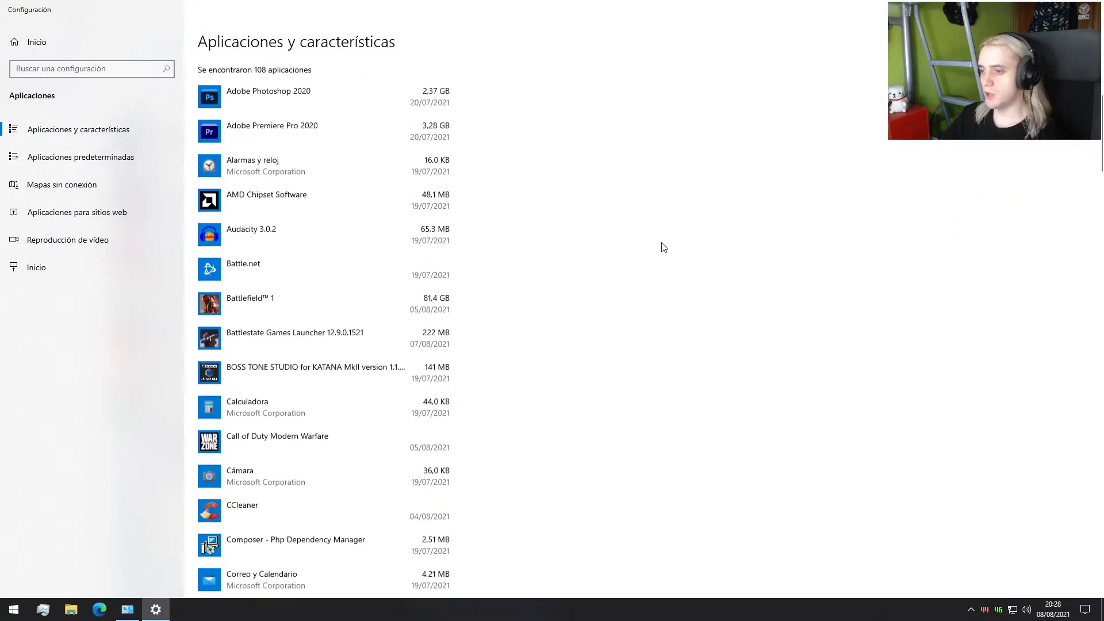
pyautogui.scroll(-4, 650, 236)
pyautogui.click(1089, 8)
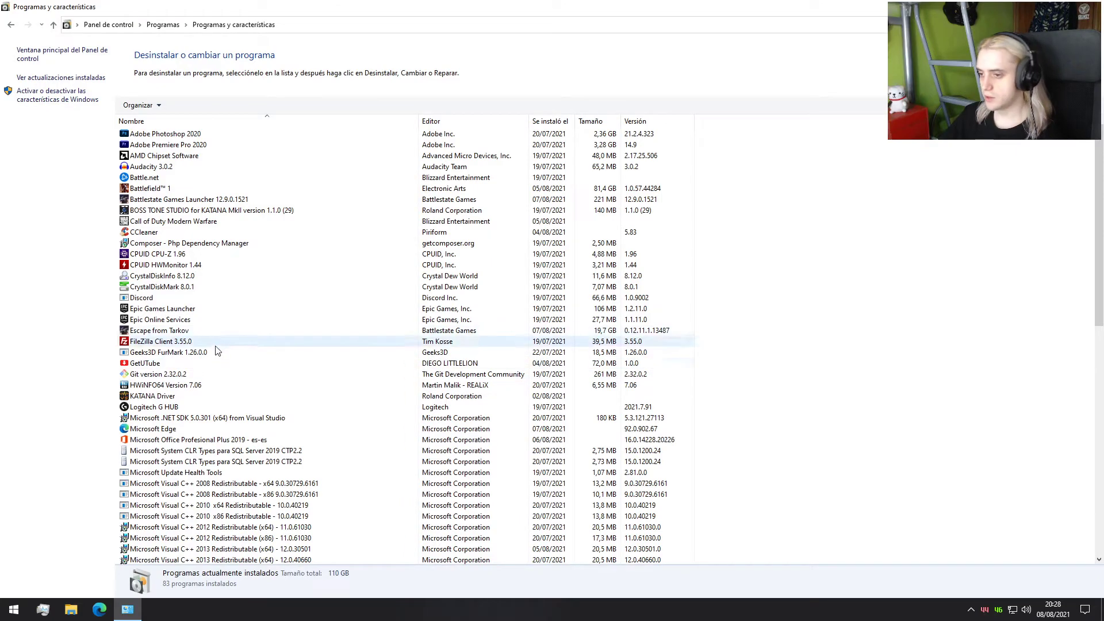
# - Filter the installed programs by "msi" and select MSI Afterburner 4.6.3
pyautogui.scroll(-9, 227, 348)
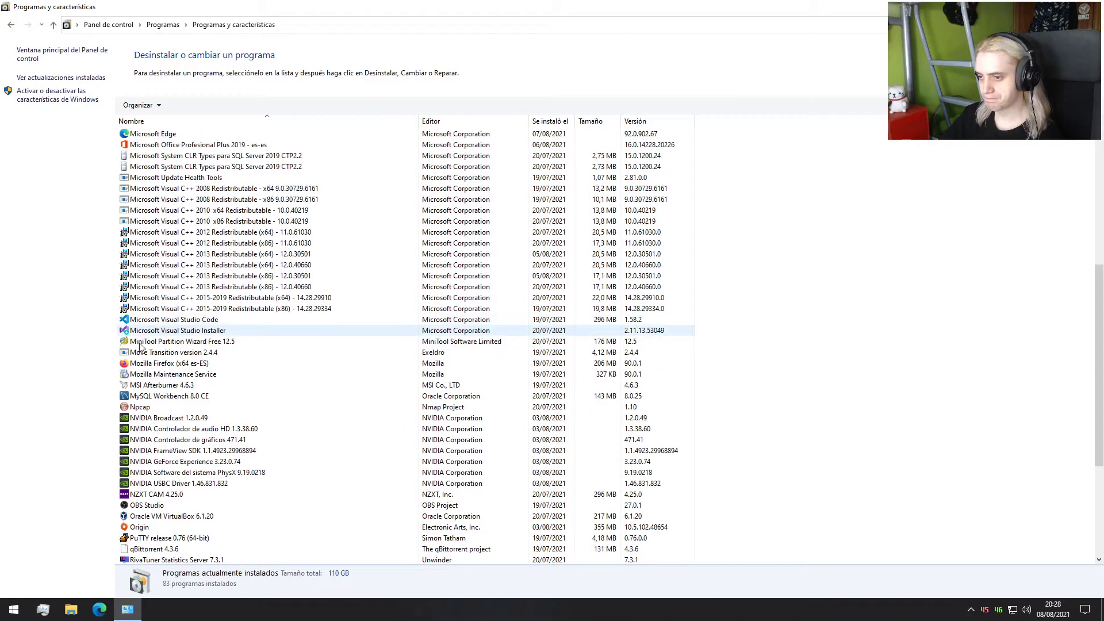
pyautogui.write('msi')
pyautogui.click(150, 134)
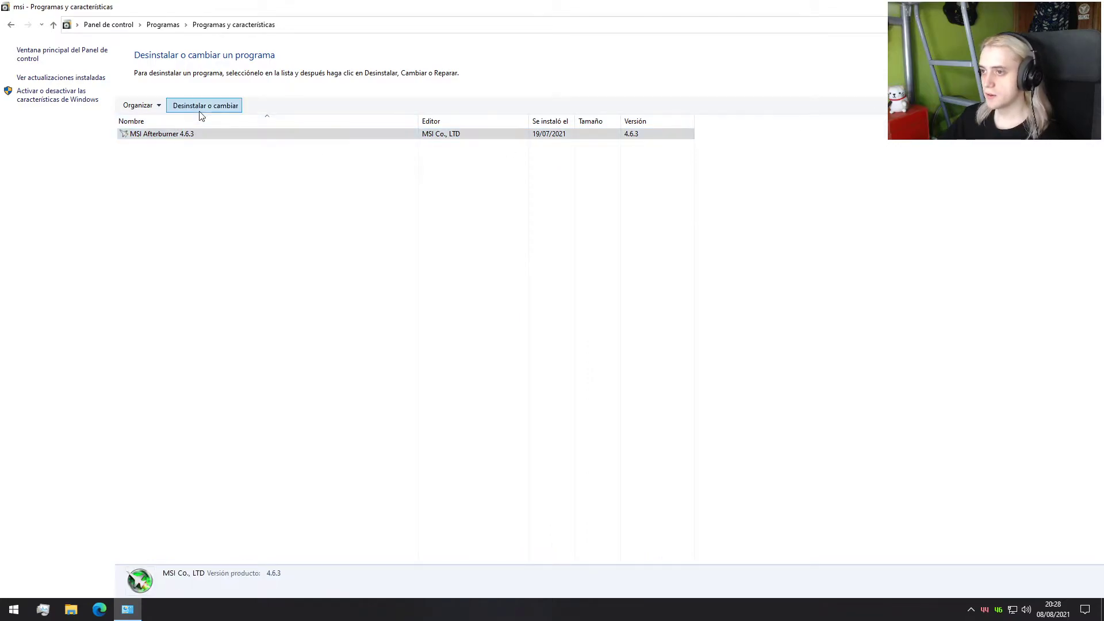
# - Try to uninstall MSI Afterburner 4.6.3 and close its uninstaller
pyautogui.click(201, 111)
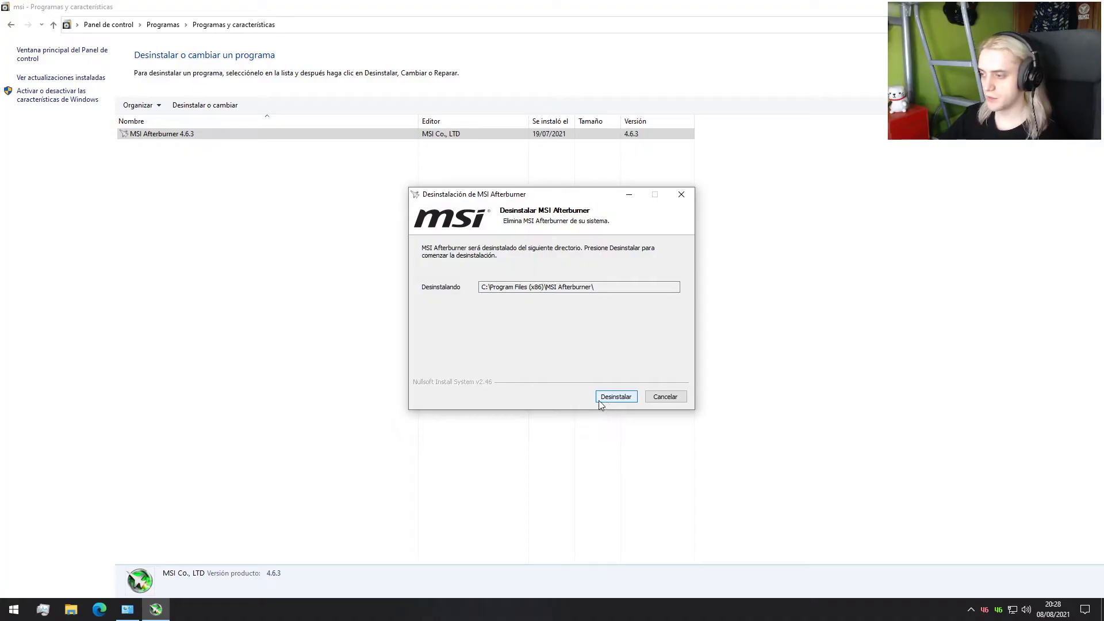
pyautogui.click(605, 396)
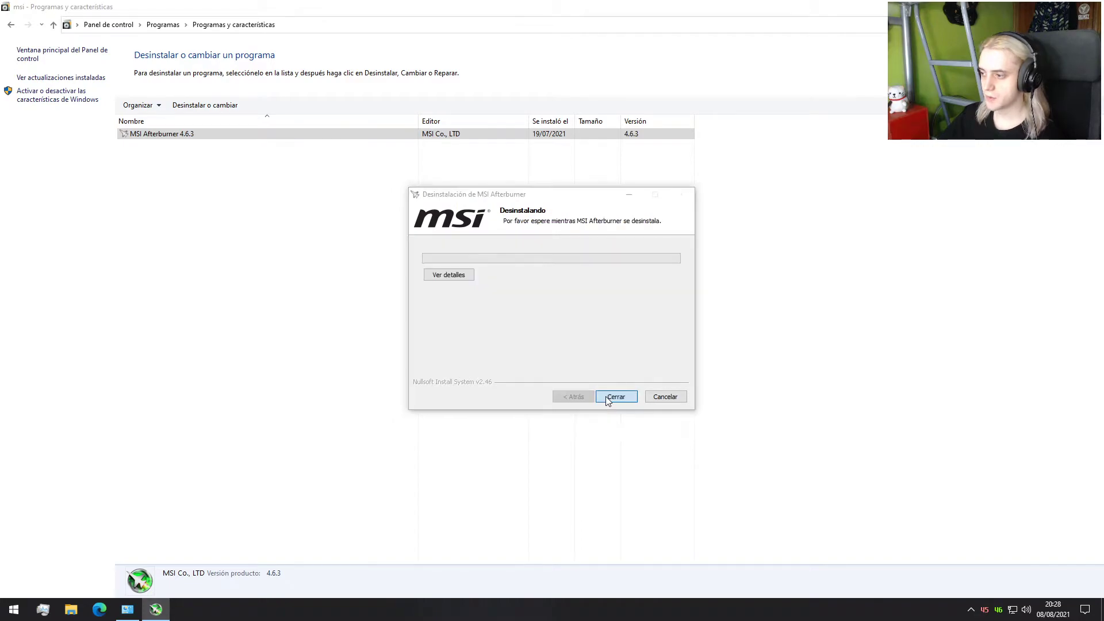
pyautogui.click(639, 342)
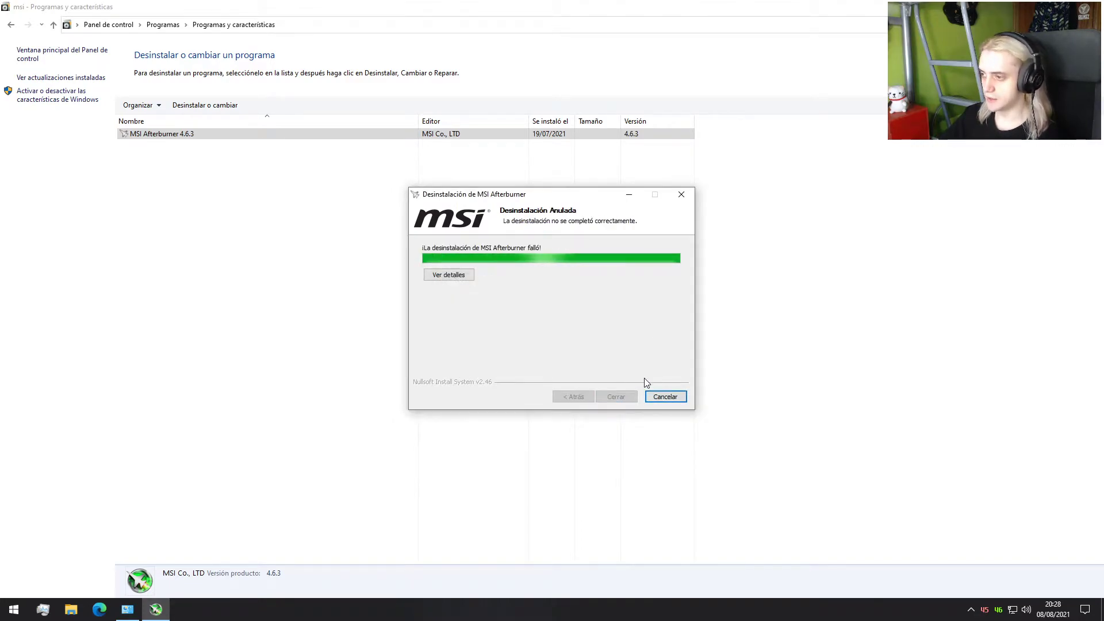
pyautogui.click(661, 398)
# - Exit the MSI Afterburner instance running in the notification area
pyautogui.click(971, 609)
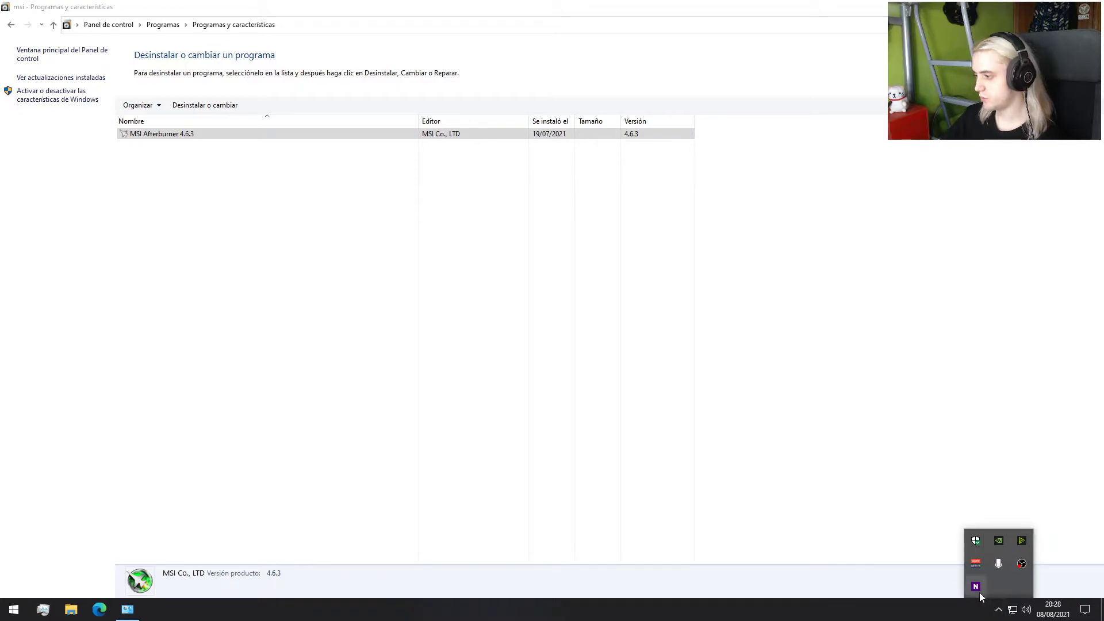
pyautogui.rightClick(975, 587)
pyautogui.click(991, 594)
# - Uninstall MSI Afterburner 4.6.3 without keeping its configuration, show the removal details and close the finished uninstaller
pyautogui.click(196, 134)
pyautogui.click(205, 105)
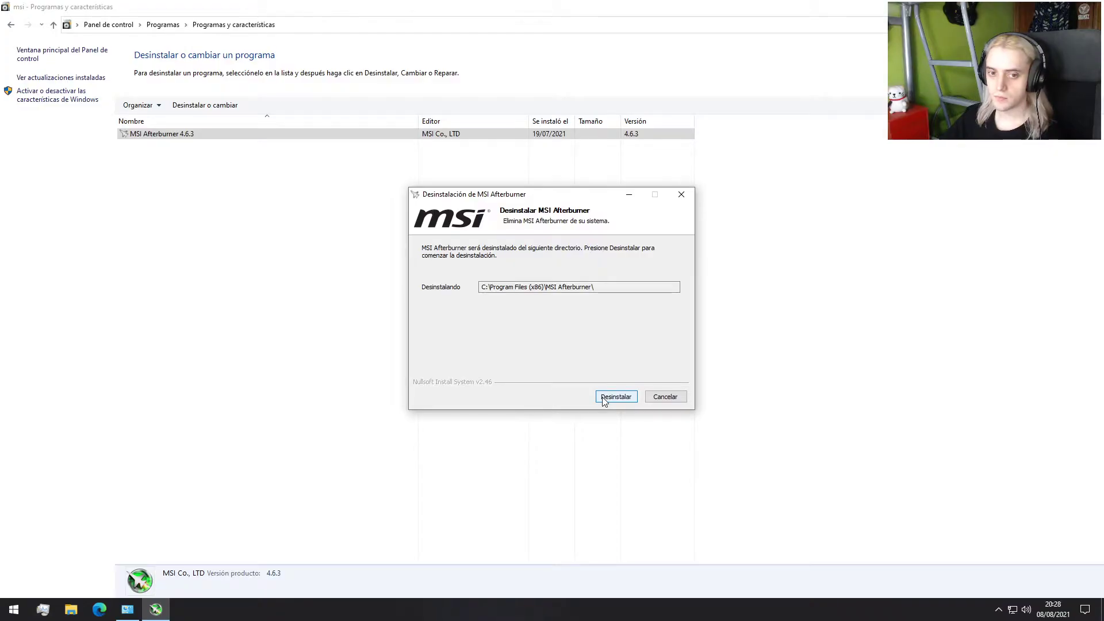
pyautogui.click(601, 397)
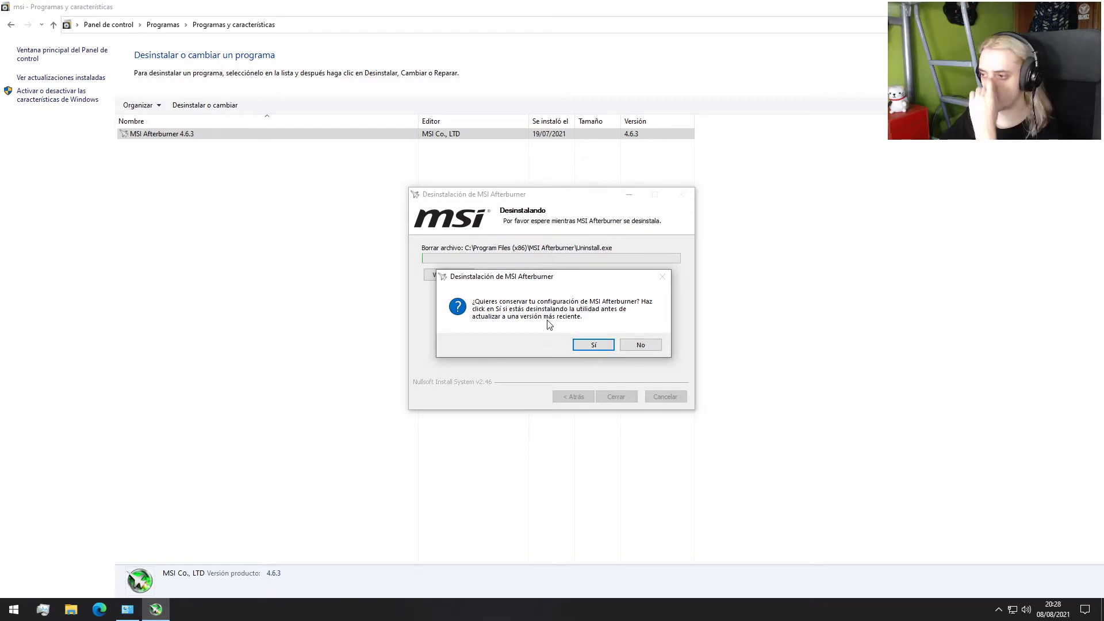
pyautogui.click(648, 345)
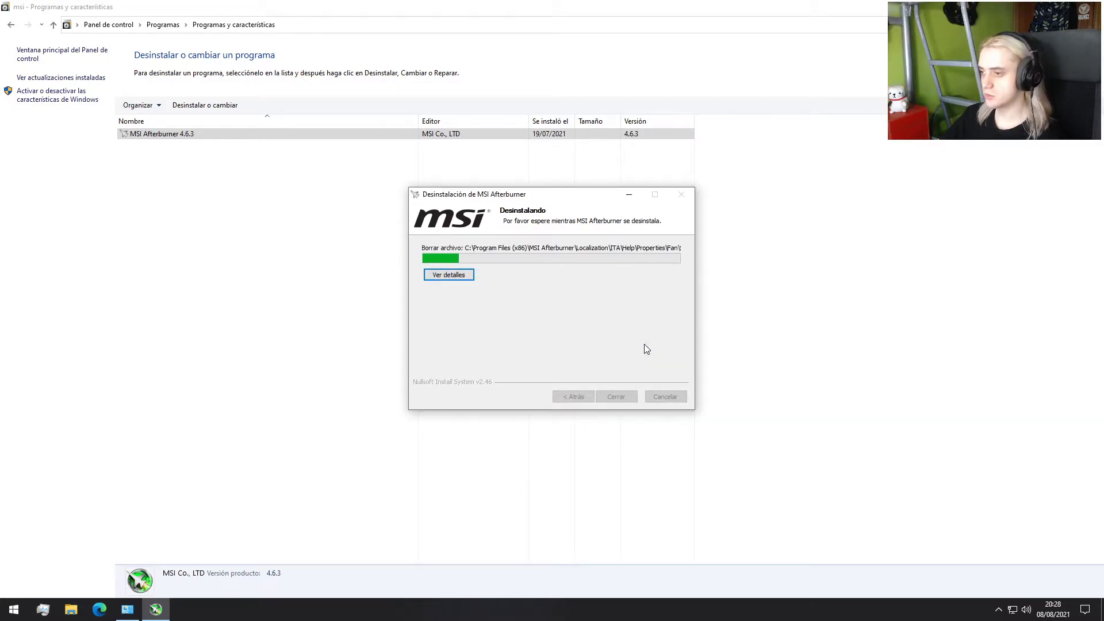
pyautogui.click(457, 275)
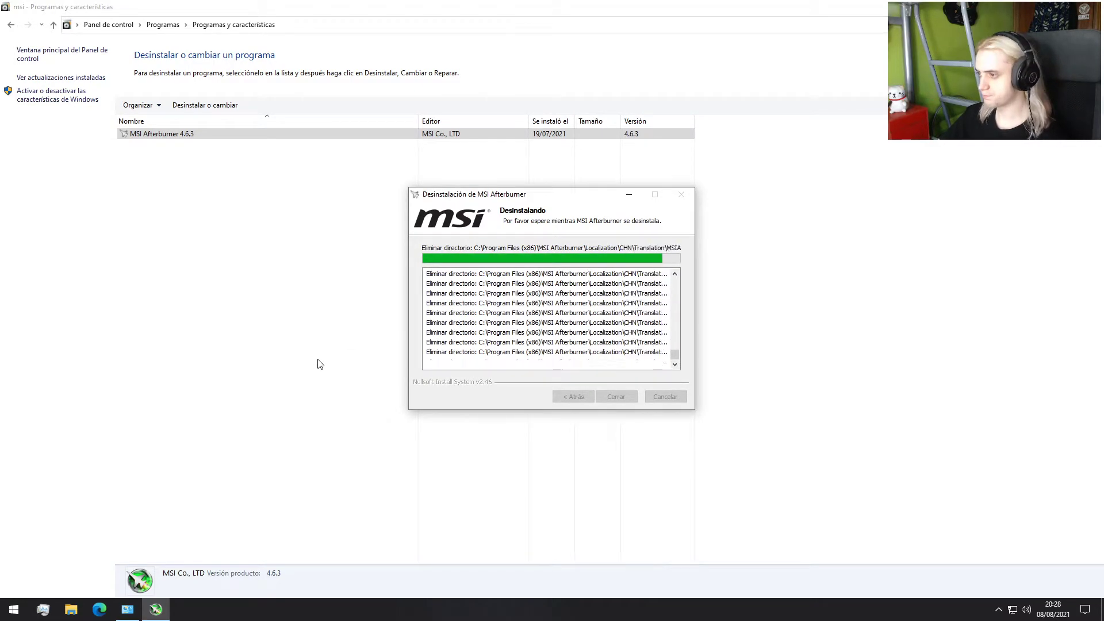
pyautogui.click(624, 397)
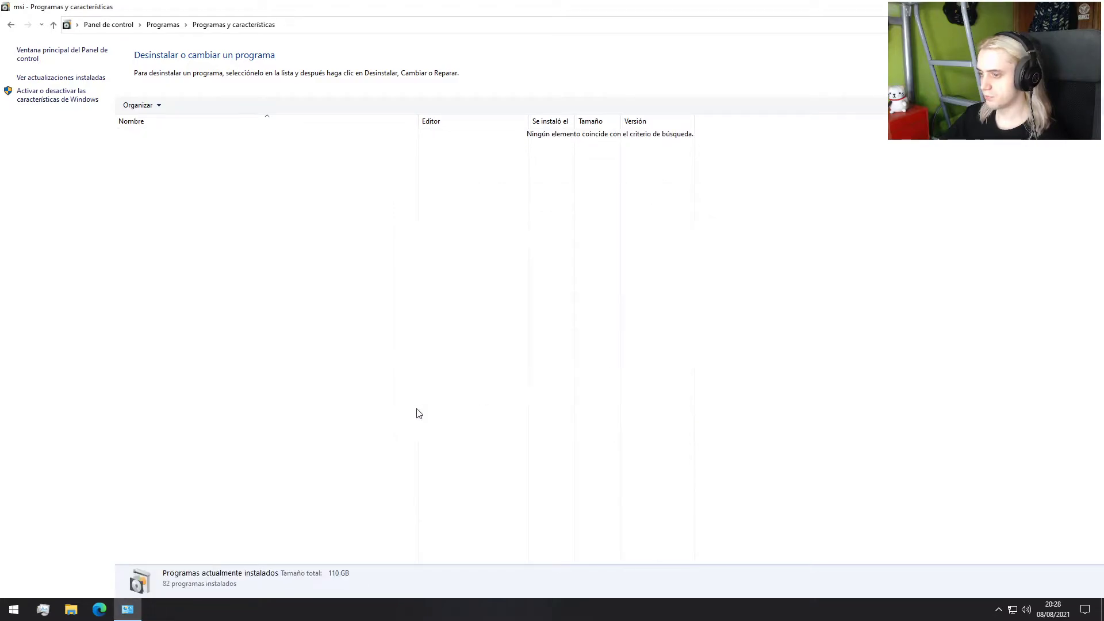
# - Check Archivos de programa (x86) on drive C: for a leftover MSI Afterburner folder
pyautogui.click(70, 609)
pyautogui.doubleClick(519, 336)
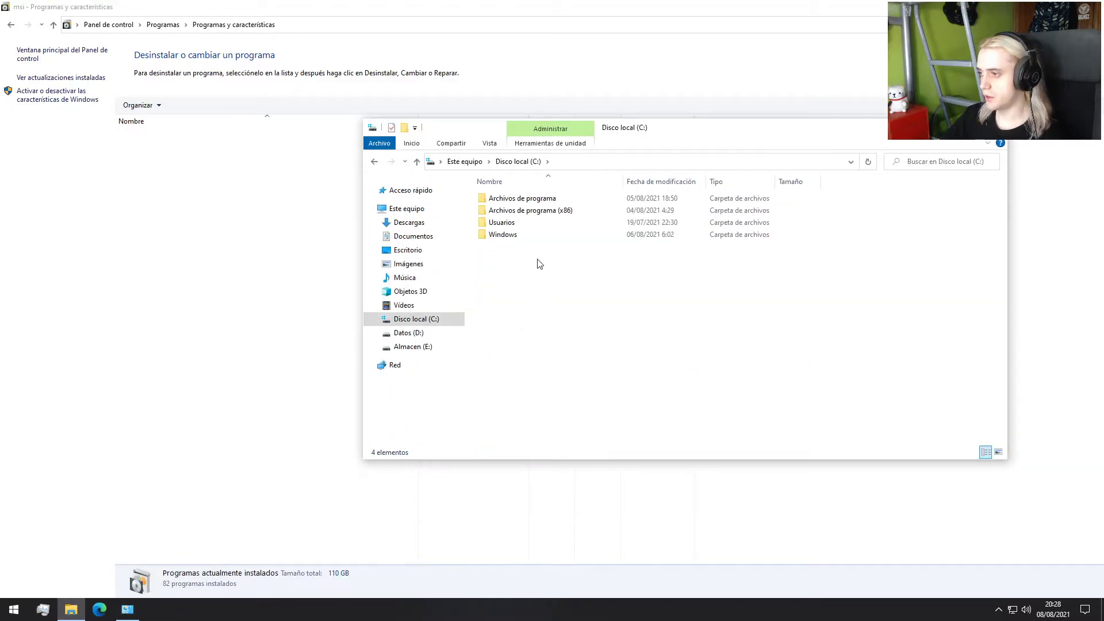
pyautogui.doubleClick(552, 281)
pyautogui.scroll(-3, 549, 344)
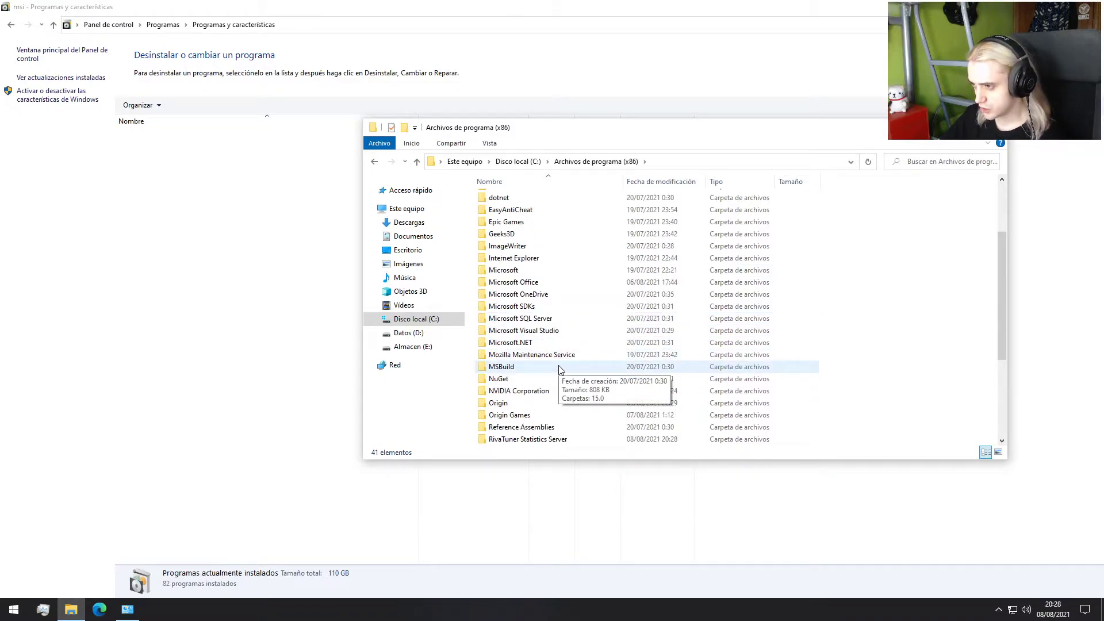
pyautogui.scroll(-1, 560, 370)
pyautogui.scroll(-1, 610, 374)
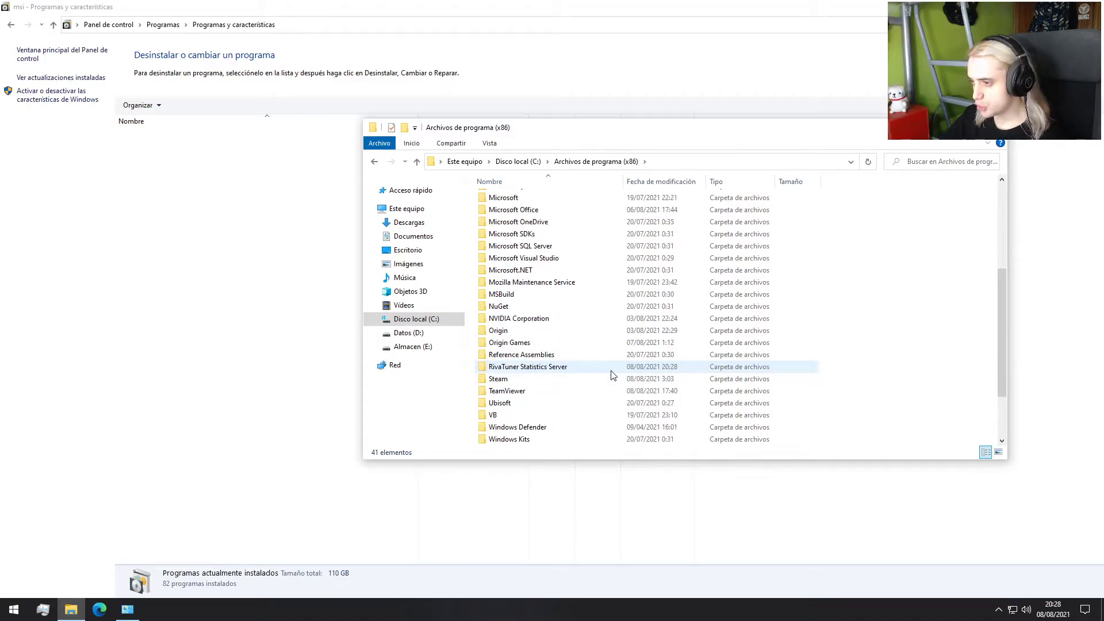
pyautogui.scroll(3, 612, 374)
pyautogui.hotkey('alt', 'F4')
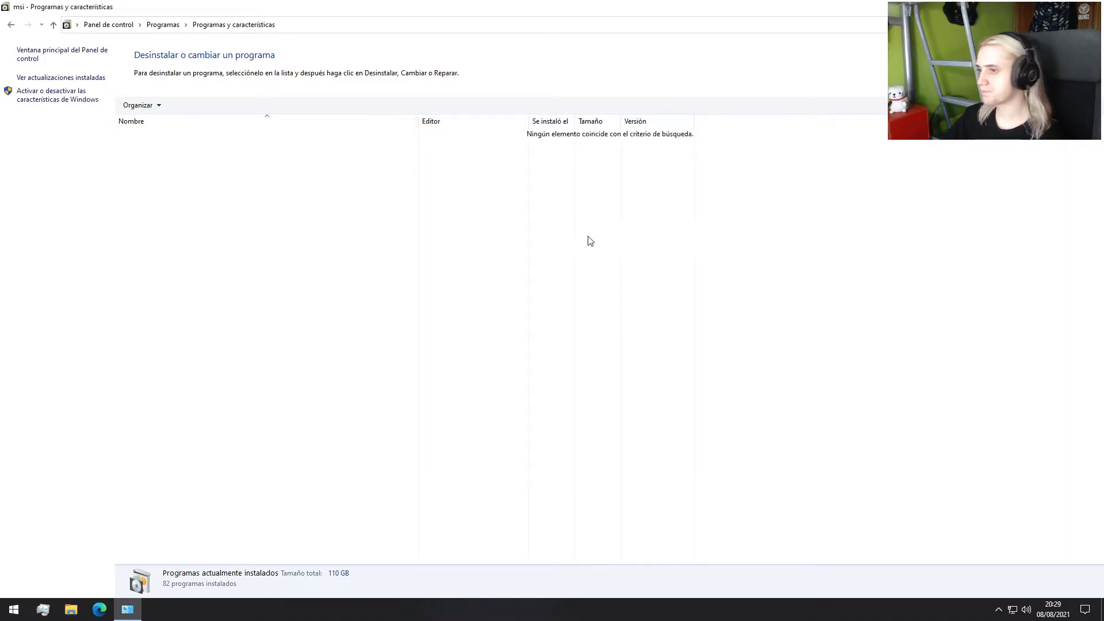
# - Close the installed-programs window and open a new InPrivate window in Microsoft Edge
pyautogui.hotkey('alt', 'F4')
pyautogui.rightClick(103, 609)
pyautogui.click(110, 543)
# - Search the web for "msi afterburner" and accept Google's cookie terms
pyautogui.write('msi ')
pyautogui.write('afterbur')
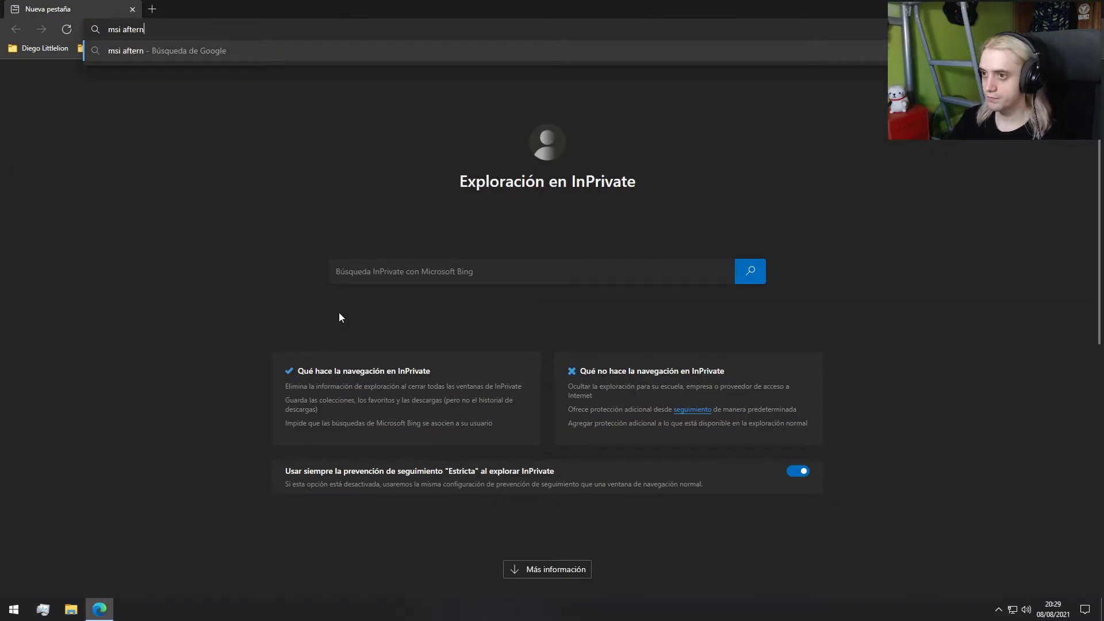
pyautogui.write('ner')
pyautogui.press('Return')
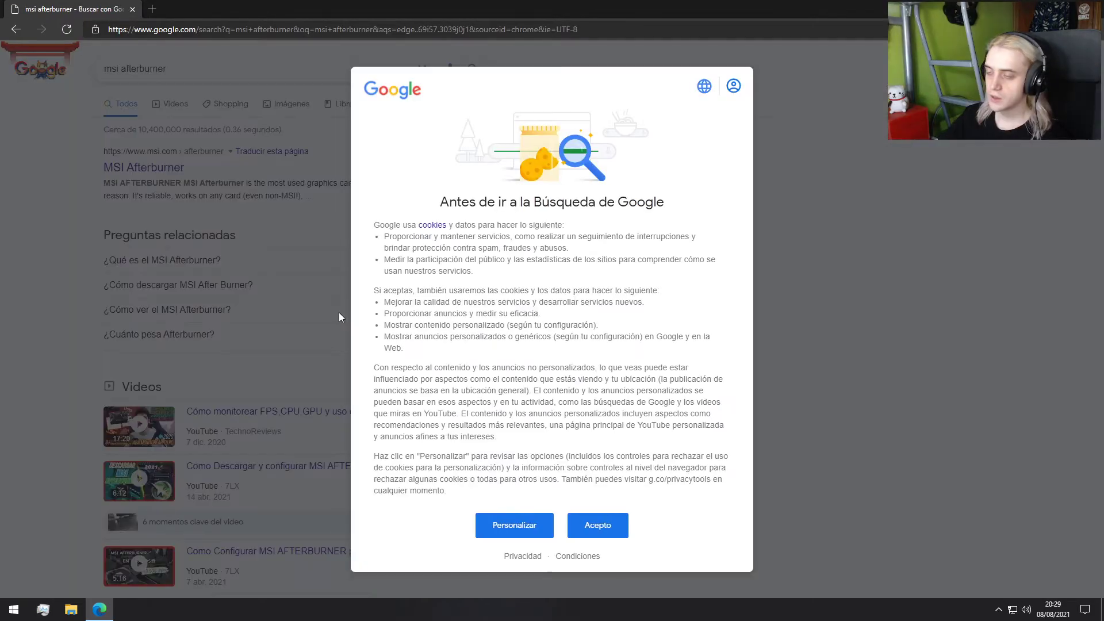
pyautogui.click(597, 526)
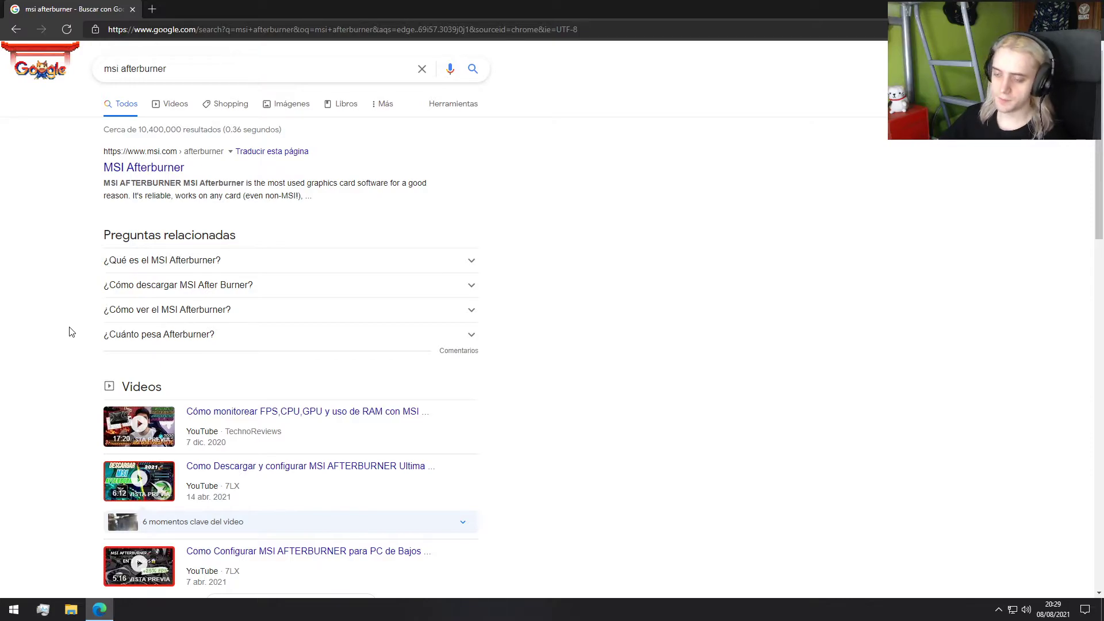
# - Open the Guru3D.com download page for MSI Afterburner from the search results
pyautogui.scroll(-4, 72, 247)
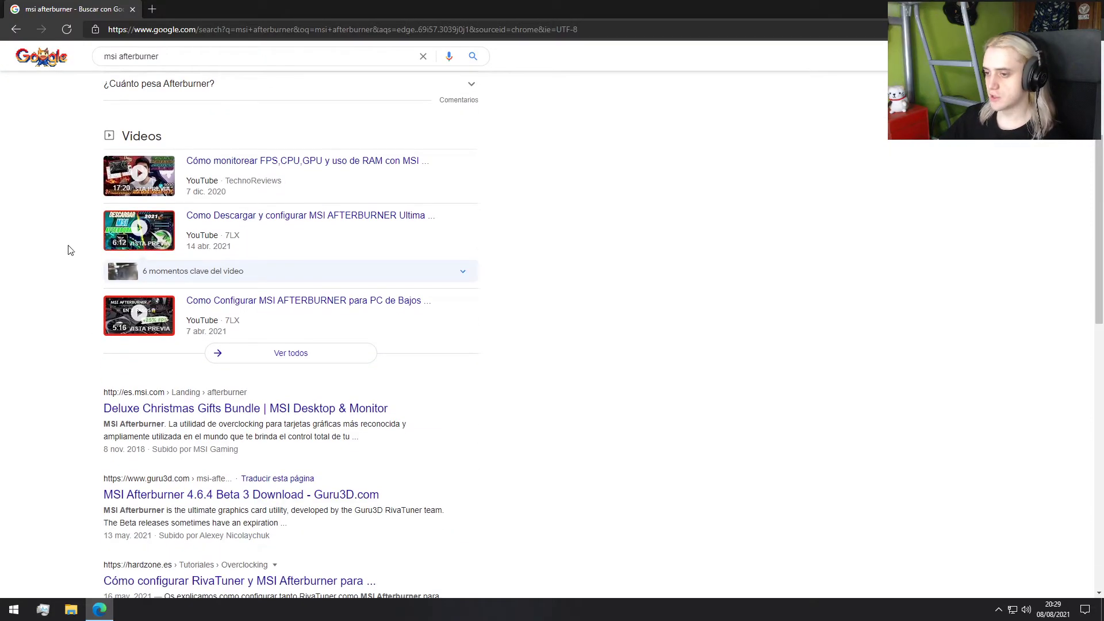
pyautogui.scroll(-2, 55, 260)
pyautogui.click(202, 409)
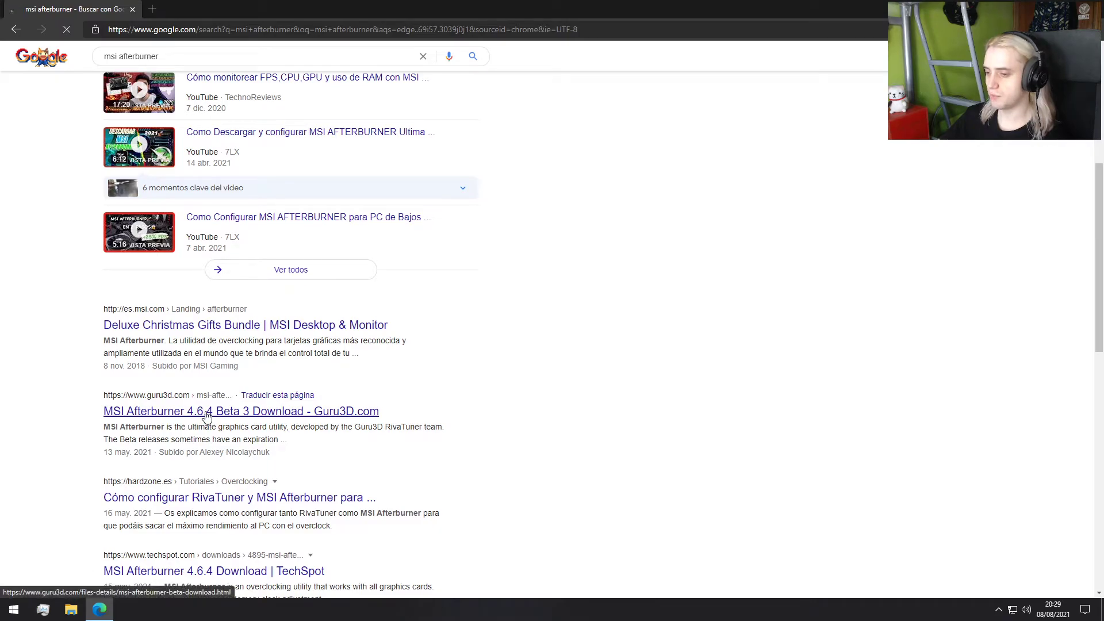
# - Download MSI Afterburner 4.6.3 Stable (Final) from the page's download locations and open the Descargas folder
pyautogui.scroll(-10, 151, 361)
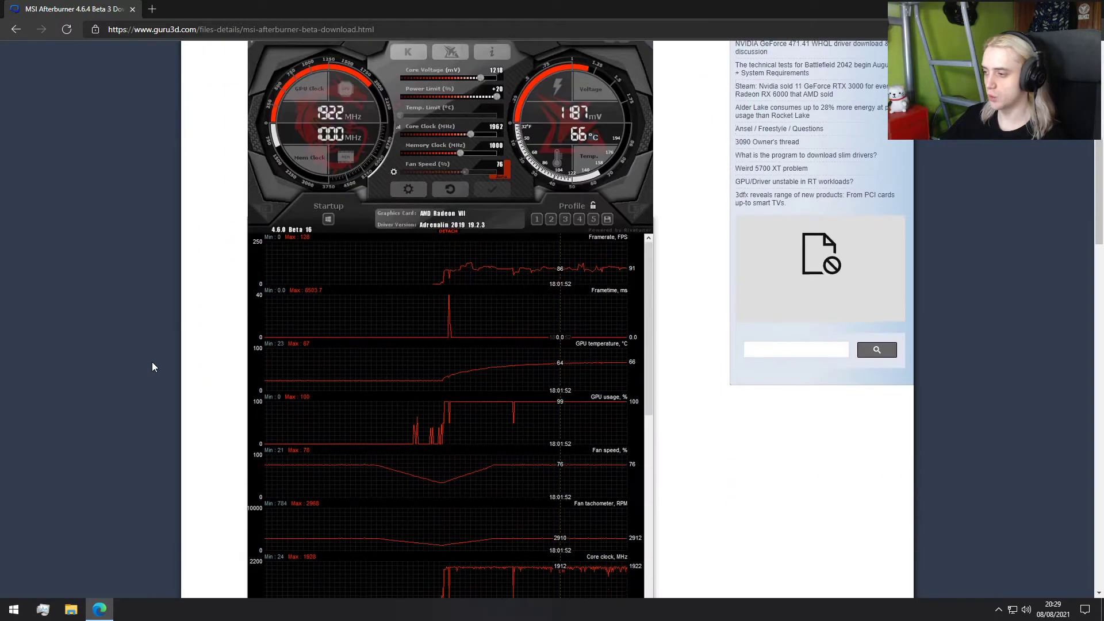
pyautogui.scroll(-20, 152, 361)
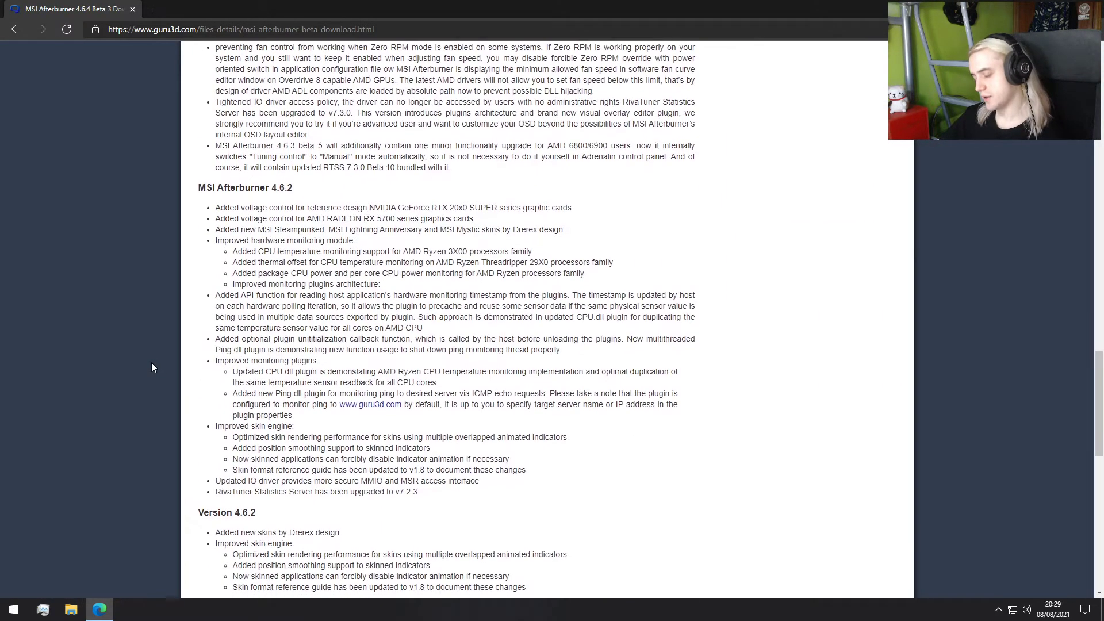
pyautogui.scroll(-6, 152, 366)
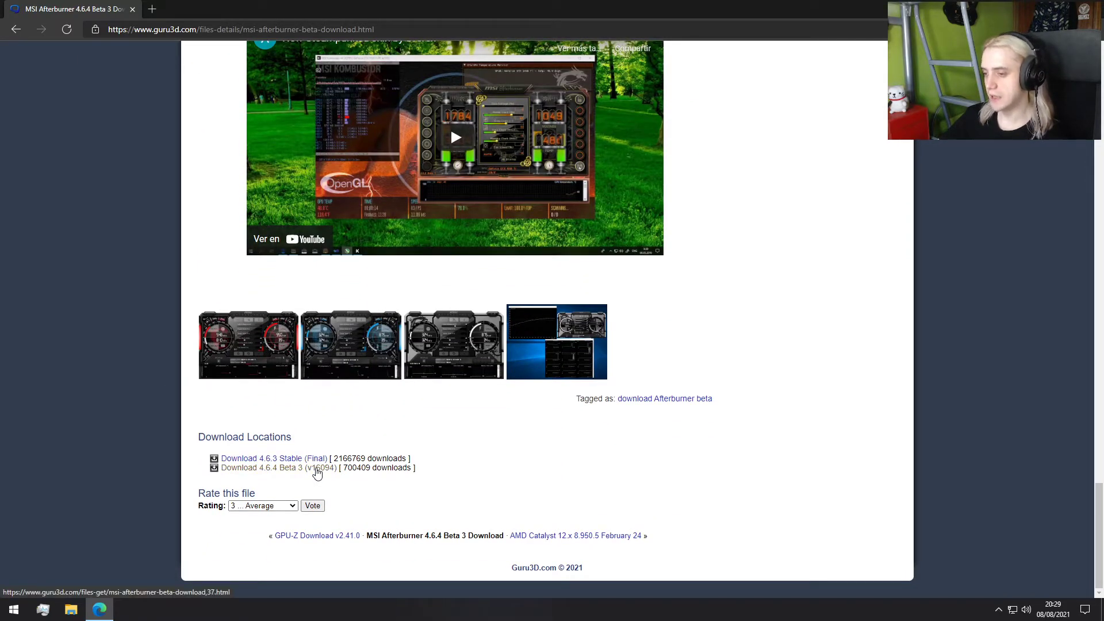
pyautogui.click(311, 460)
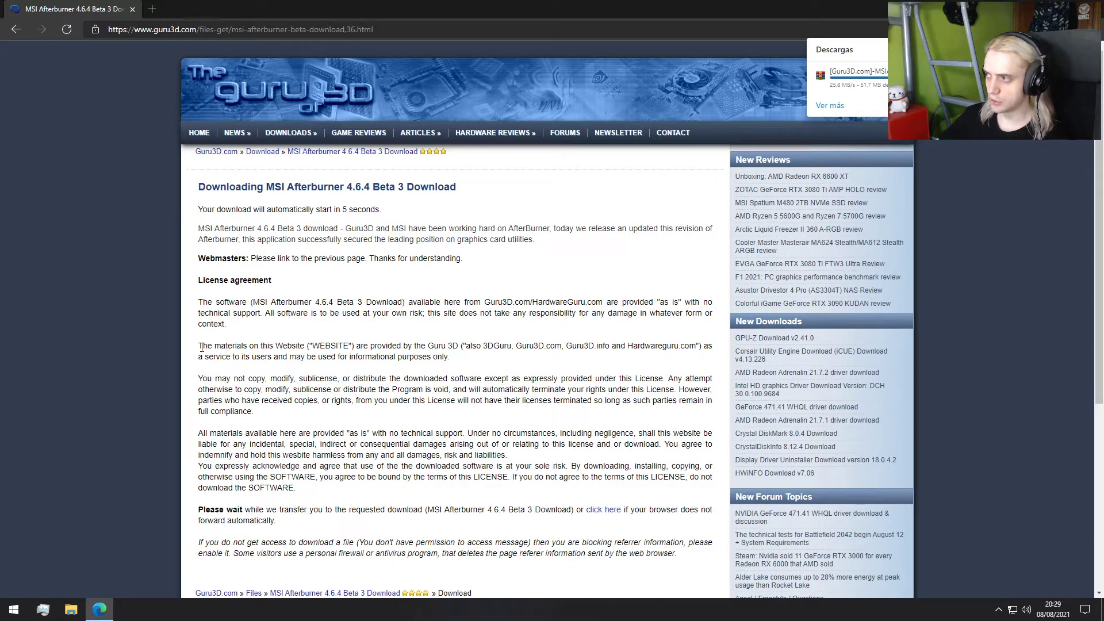
pyautogui.rightClick(71, 609)
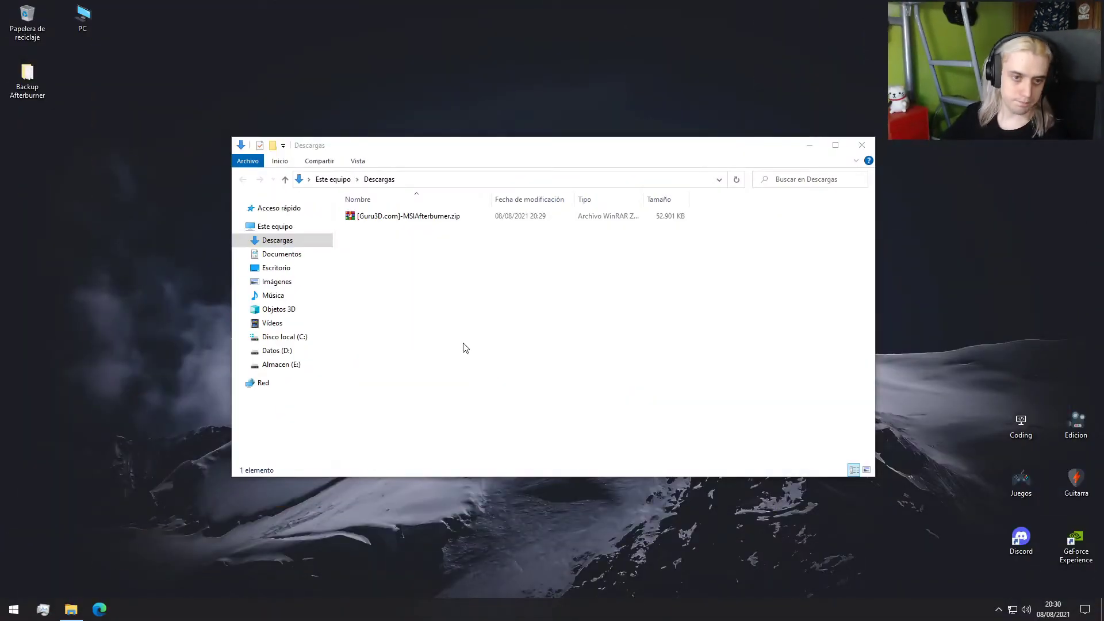
# - Extract [Guru3D.com]-MSIAfterburner.zip directly into Descargas and delete the archive and the extracted Guru3D.com folder
pyautogui.rightClick(396, 217)
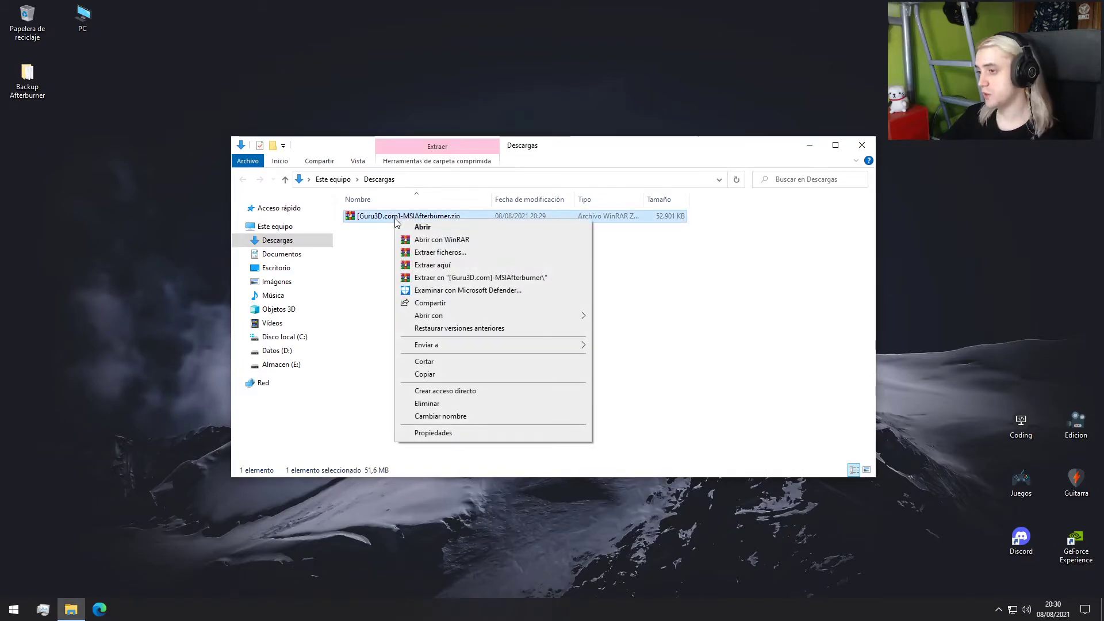
pyautogui.click(435, 266)
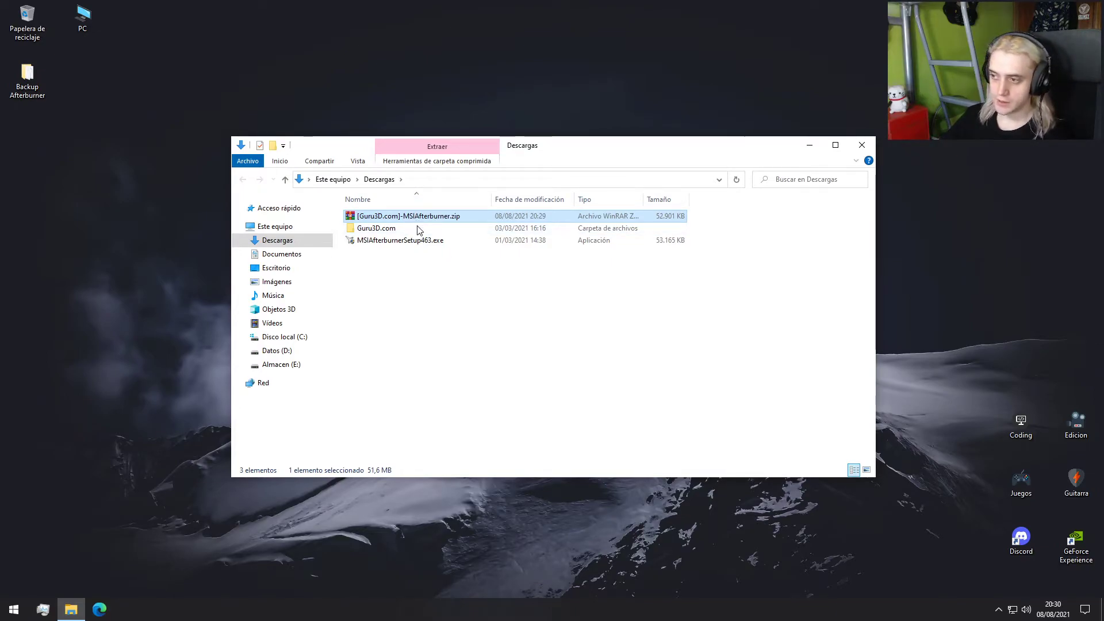
pyautogui.press('Delete')
pyautogui.press('Down')
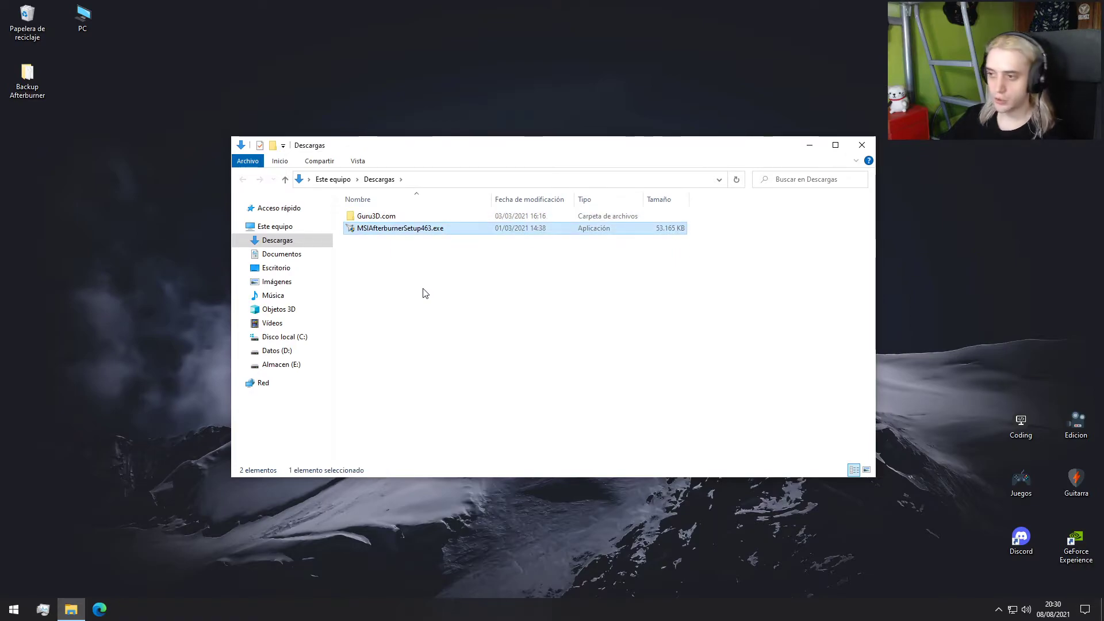
pyautogui.press('Up')
pyautogui.press('Delete')
# - Run MSIAfterburnerSetup463.exe with administrator permission and choose Español as the installer language
pyautogui.click(409, 220)
pyautogui.doubleClick(409, 220)
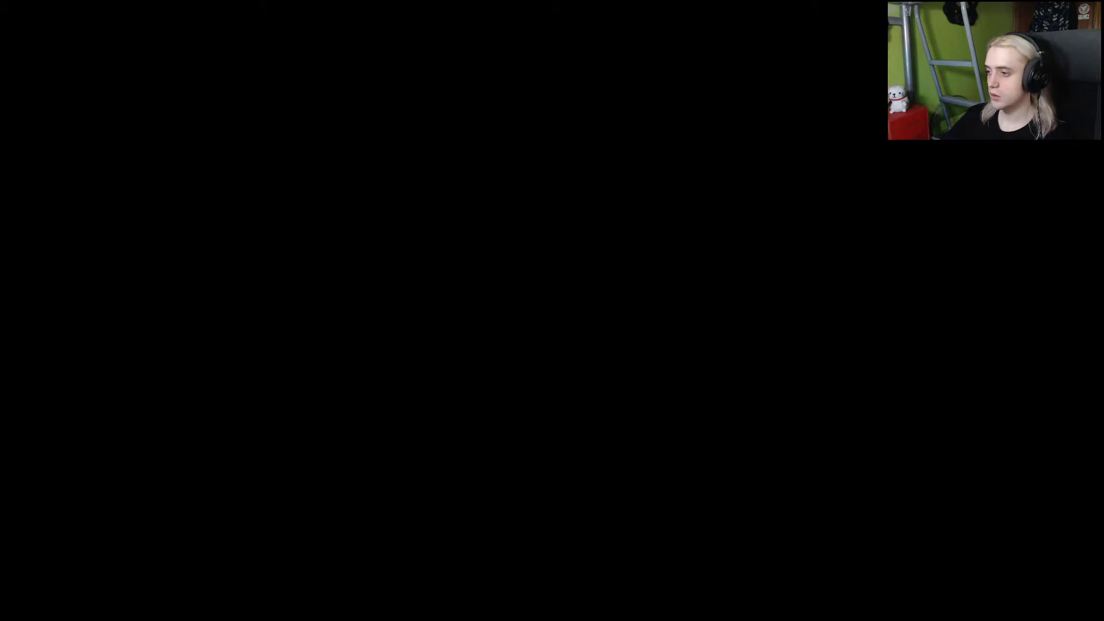
pyautogui.click(503, 379)
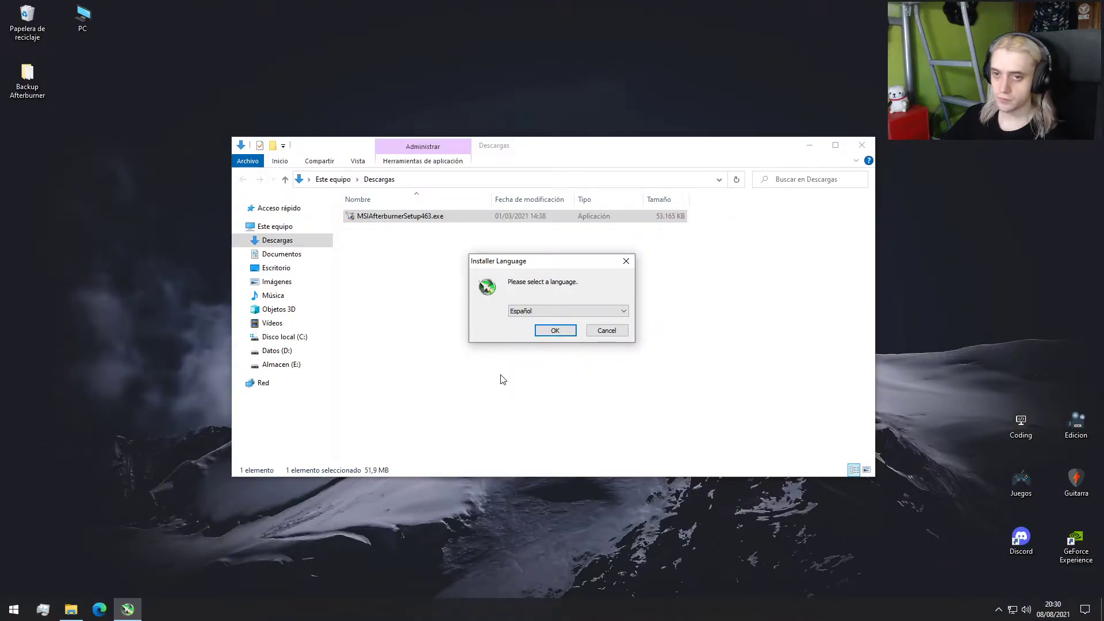
pyautogui.click(556, 331)
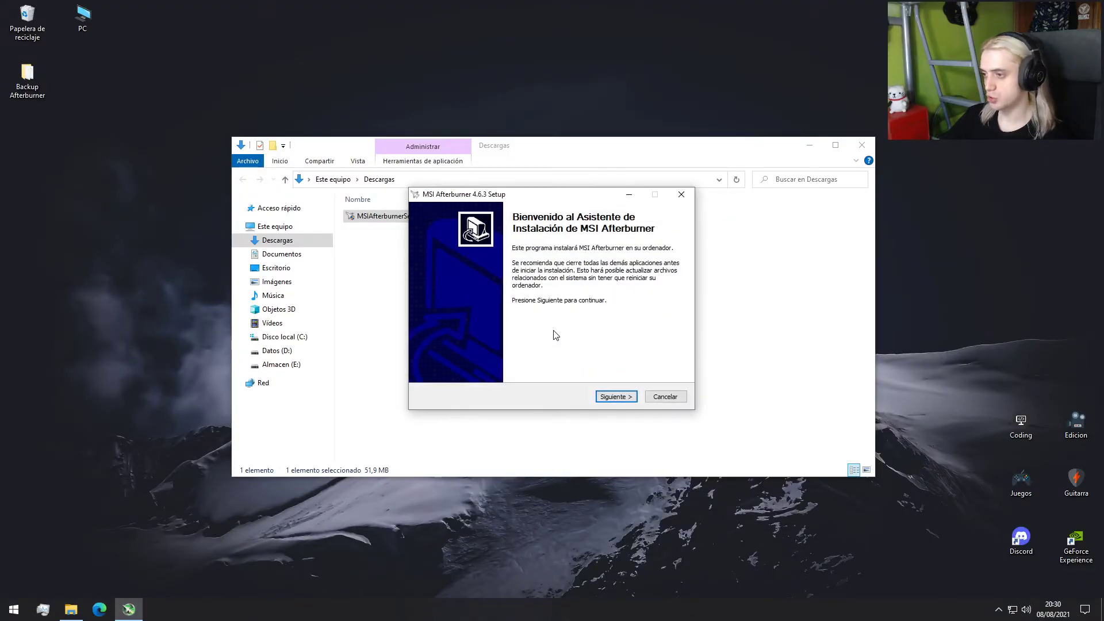
# - Accept the licence and install MSI Afterburner with RivaTuner Statistics Server in the default directory, minimizing the Descargas window
pyautogui.click(615, 398)
pyautogui.click(467, 361)
pyautogui.click(631, 398)
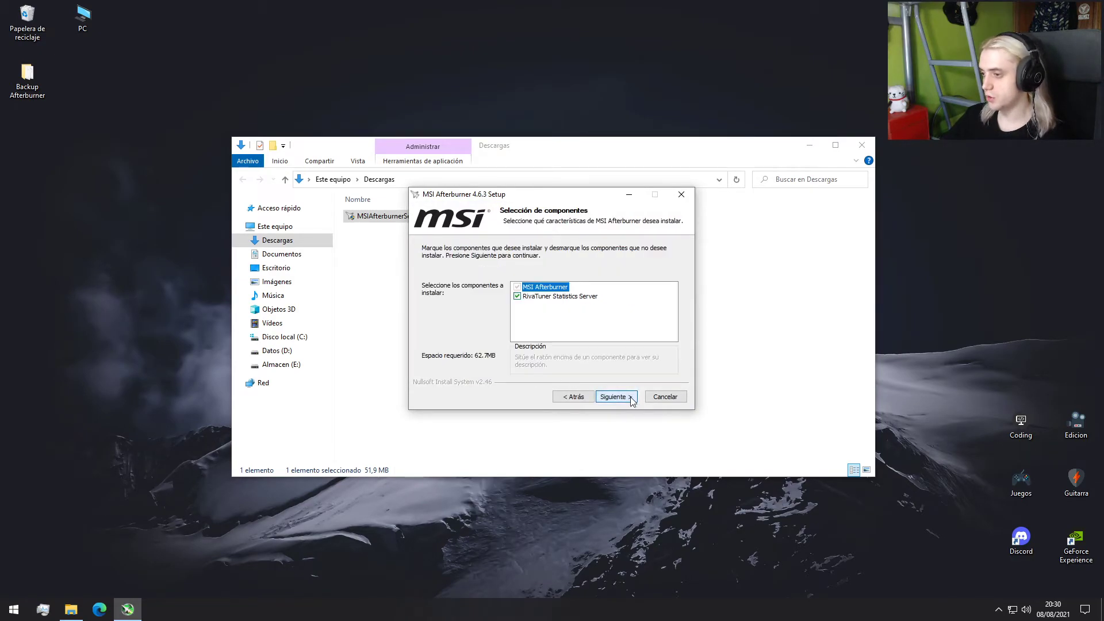
pyautogui.click(627, 400)
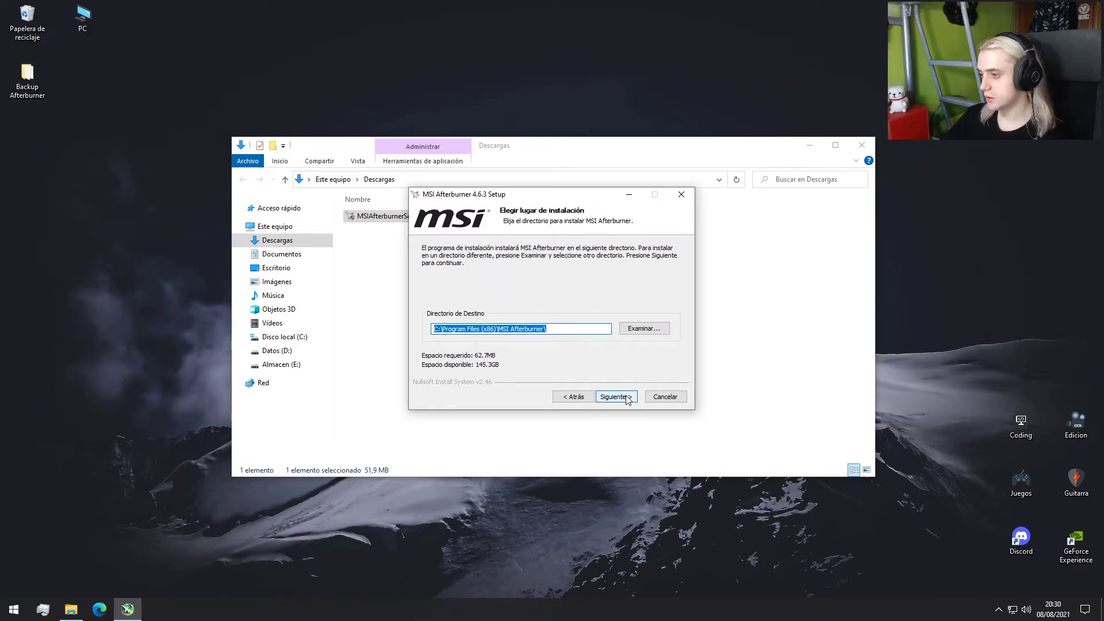
pyautogui.click(627, 400)
pyautogui.click(615, 397)
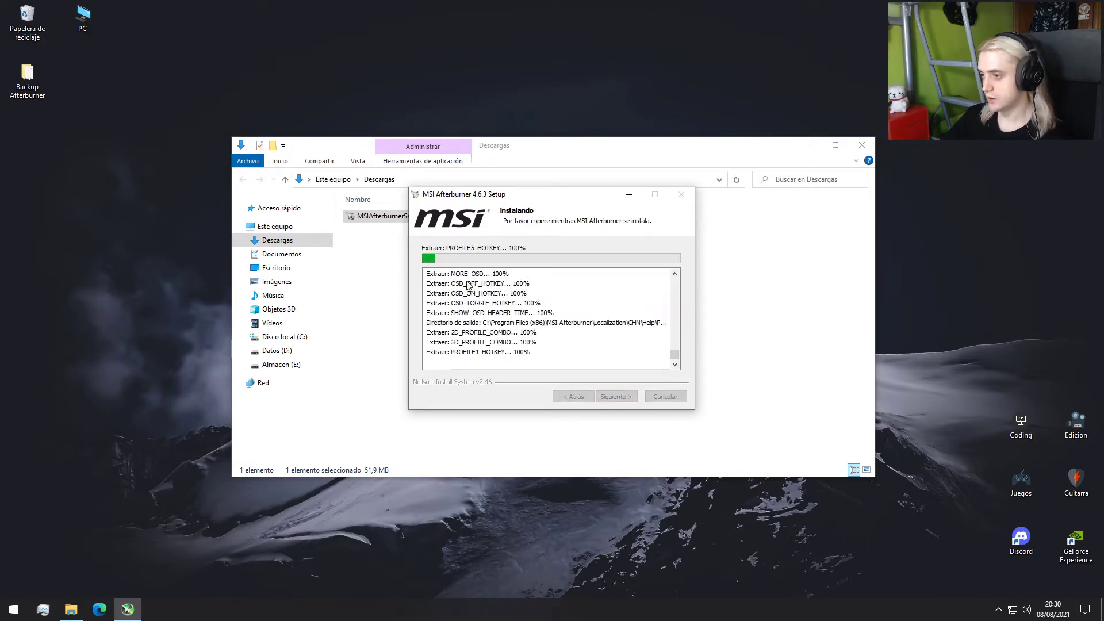
pyautogui.click(810, 145)
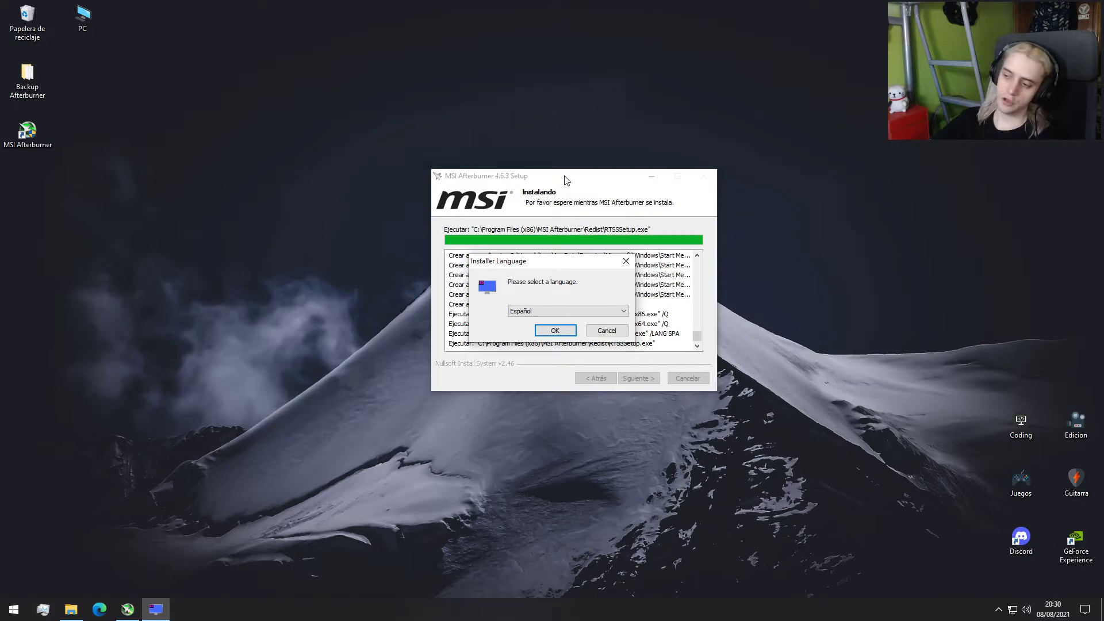
# - Choose Español for the RivaTuner Statistics Server setup, decline reinstalling it, and finish the Afterburner setup by launching the program without the readme
pyautogui.click(544, 331)
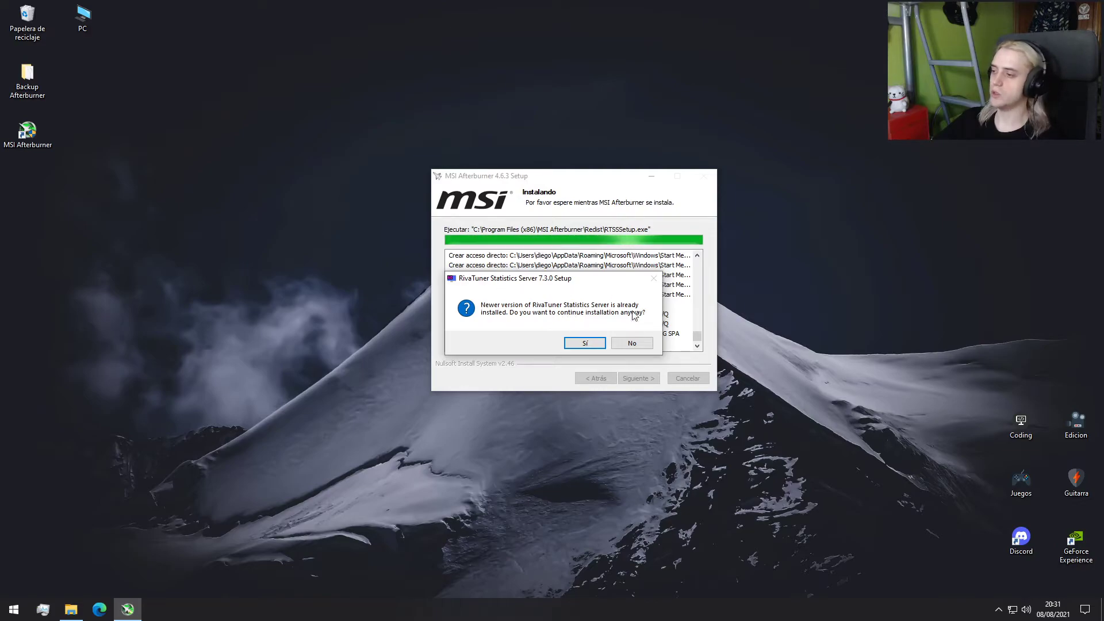
pyautogui.click(632, 341)
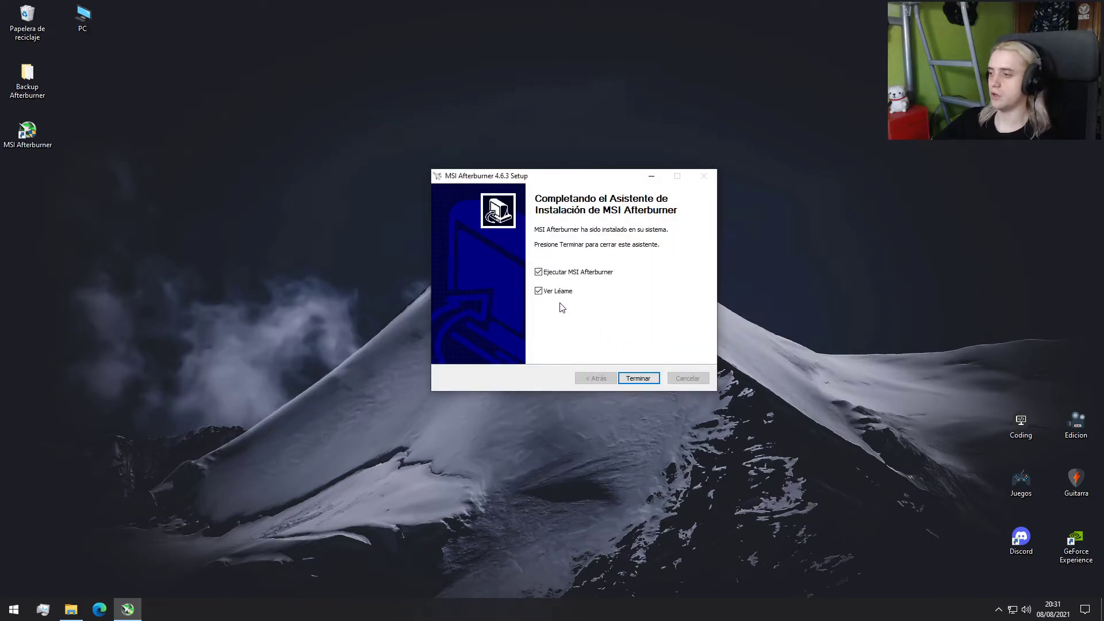
pyautogui.click(555, 294)
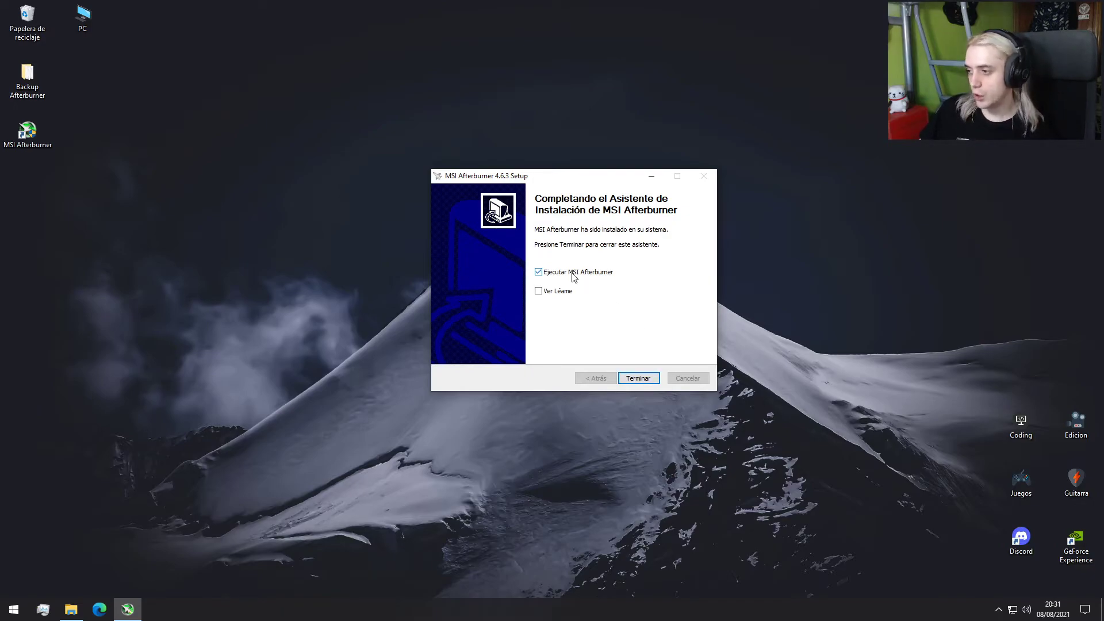
pyautogui.click(638, 378)
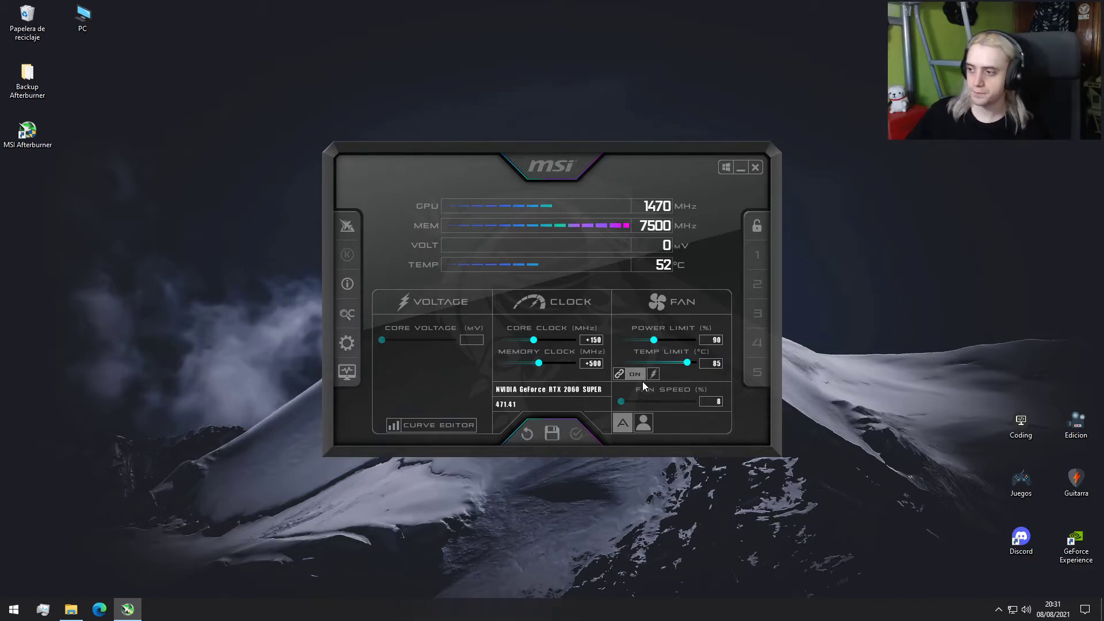
# - Examine the list of active hardware monitoring graphs in MSI Afterburner's properties and close the properties window
pyautogui.click(348, 344)
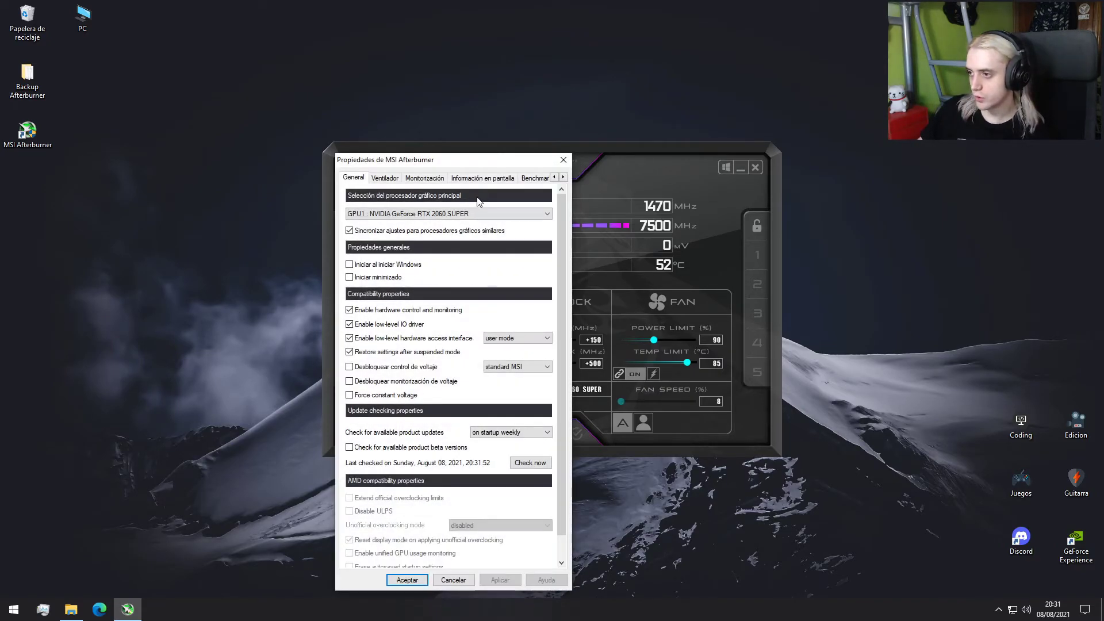
pyautogui.click(440, 178)
pyautogui.scroll(-8, 502, 239)
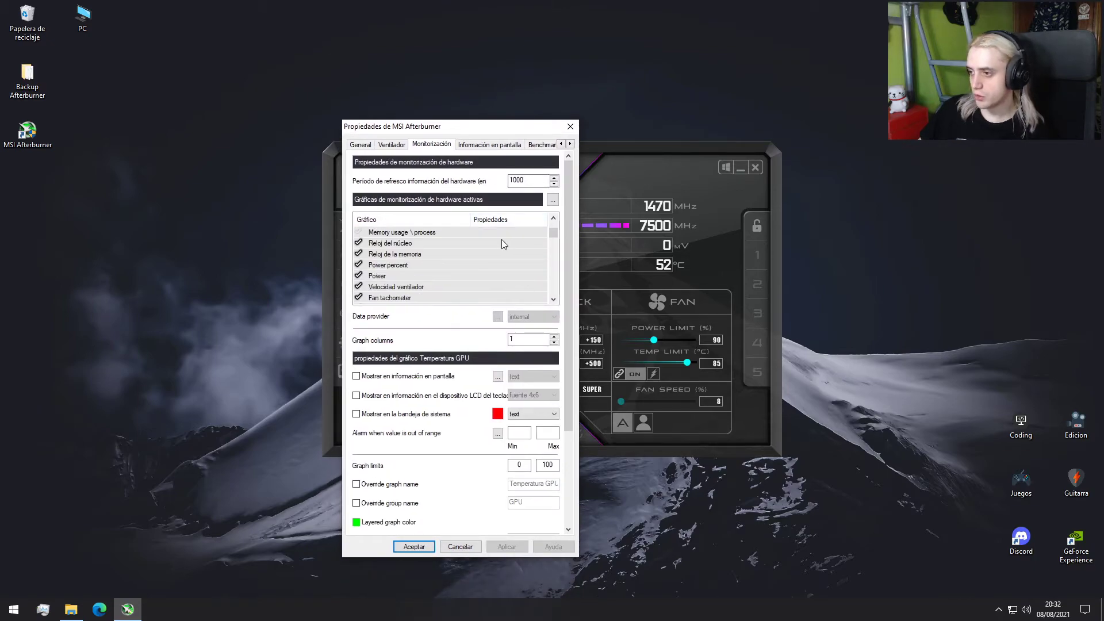
pyautogui.scroll(-10, 500, 250)
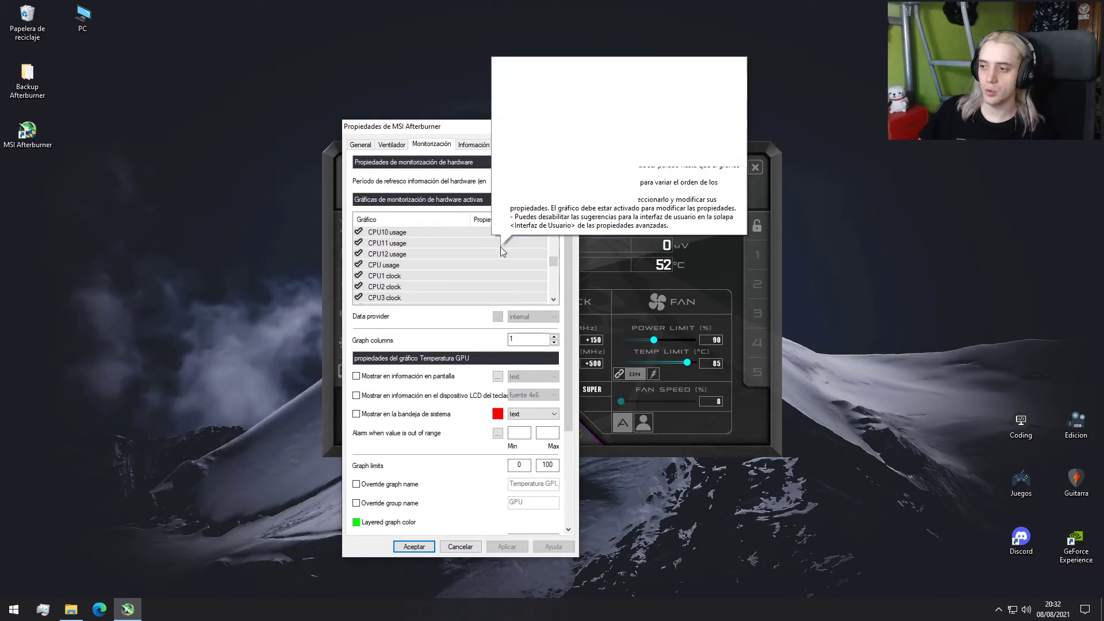
pyautogui.click(569, 125)
# - Close MSI Afterburner and check the hidden notification area icons
pyautogui.click(755, 166)
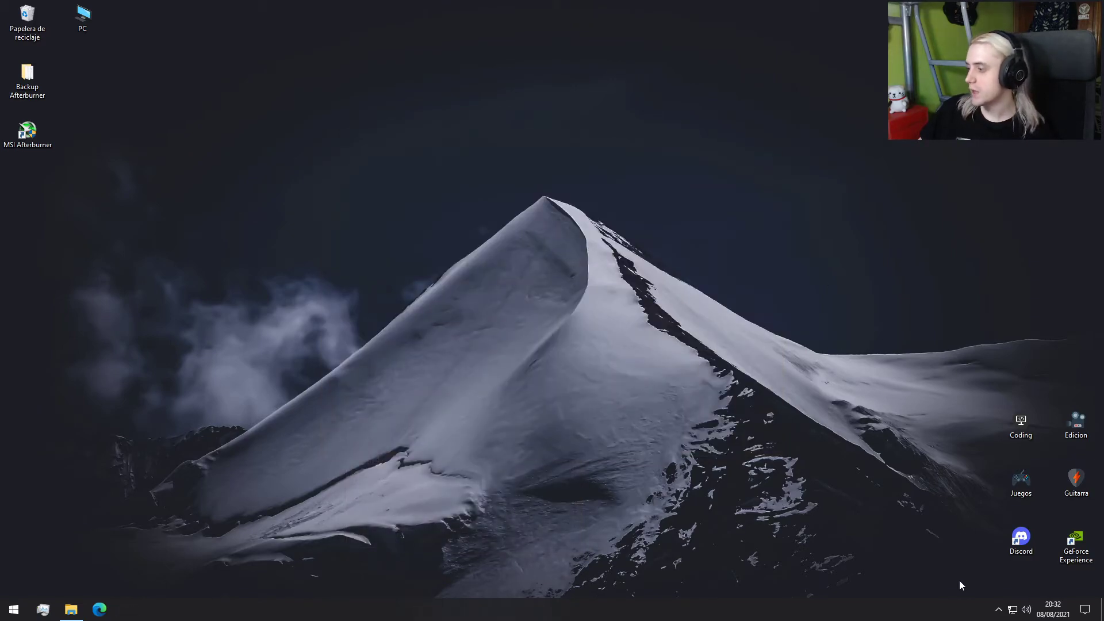
pyautogui.click(996, 607)
pyautogui.click(998, 609)
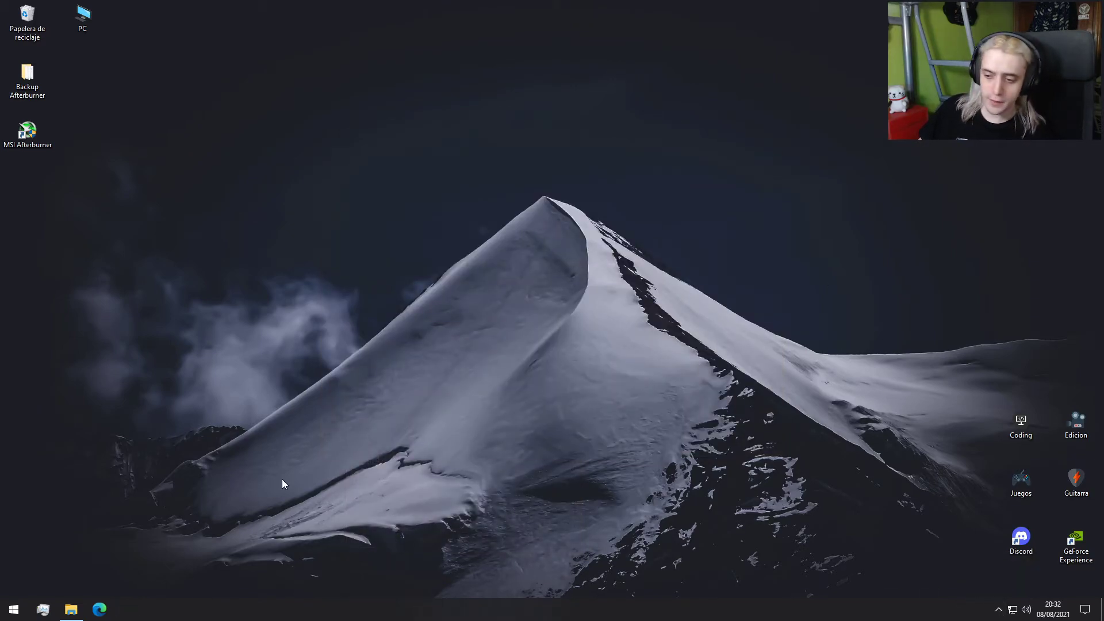
# - Open the folder C:\Archivos de programa (x86)\MSI Afterburner\Profiles in File Explorer
pyautogui.click(74, 607)
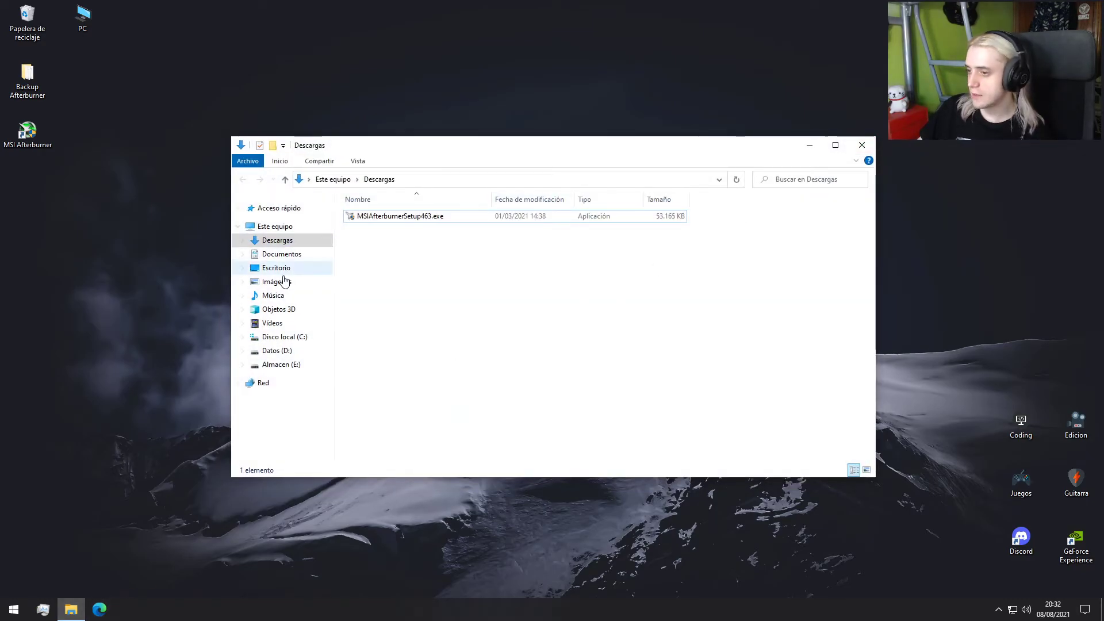
pyautogui.click(298, 340)
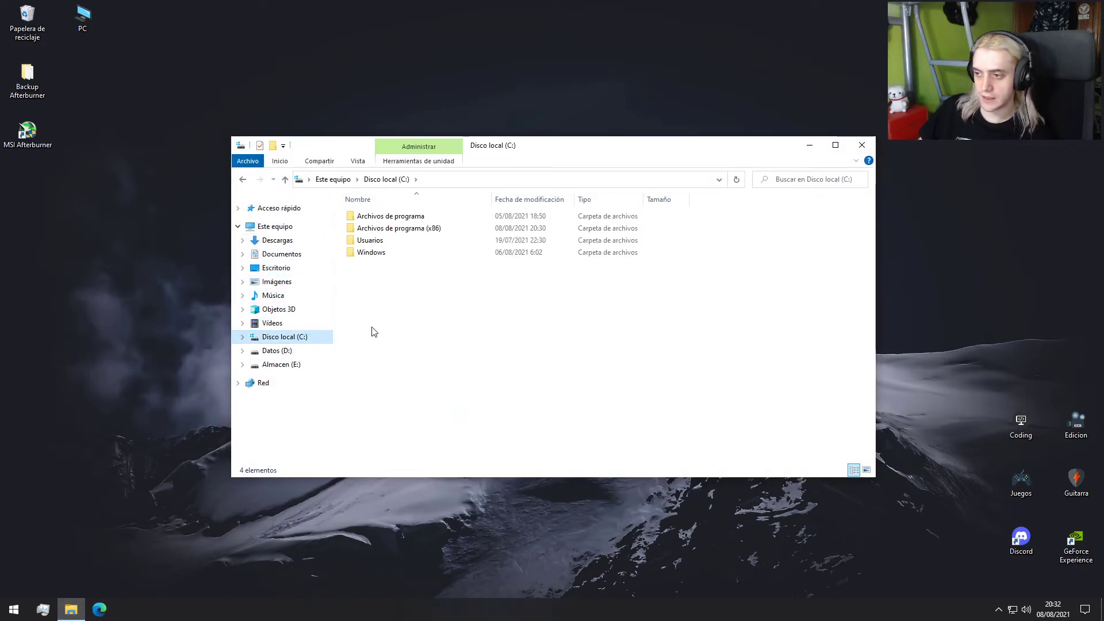
pyautogui.doubleClick(384, 230)
pyautogui.scroll(-2, 396, 345)
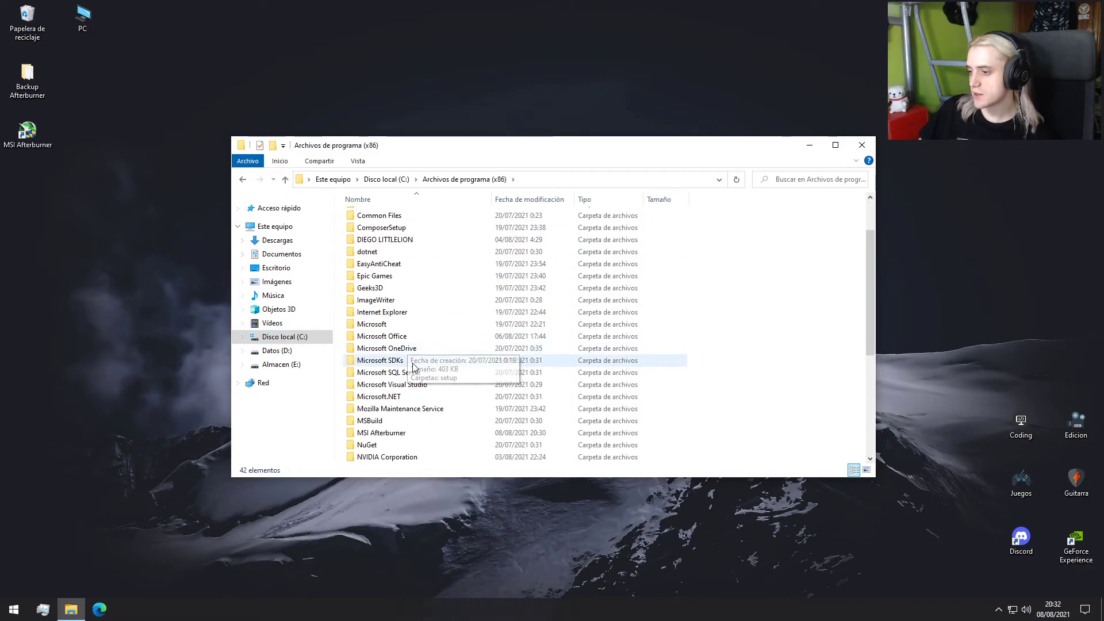
pyautogui.doubleClick(400, 434)
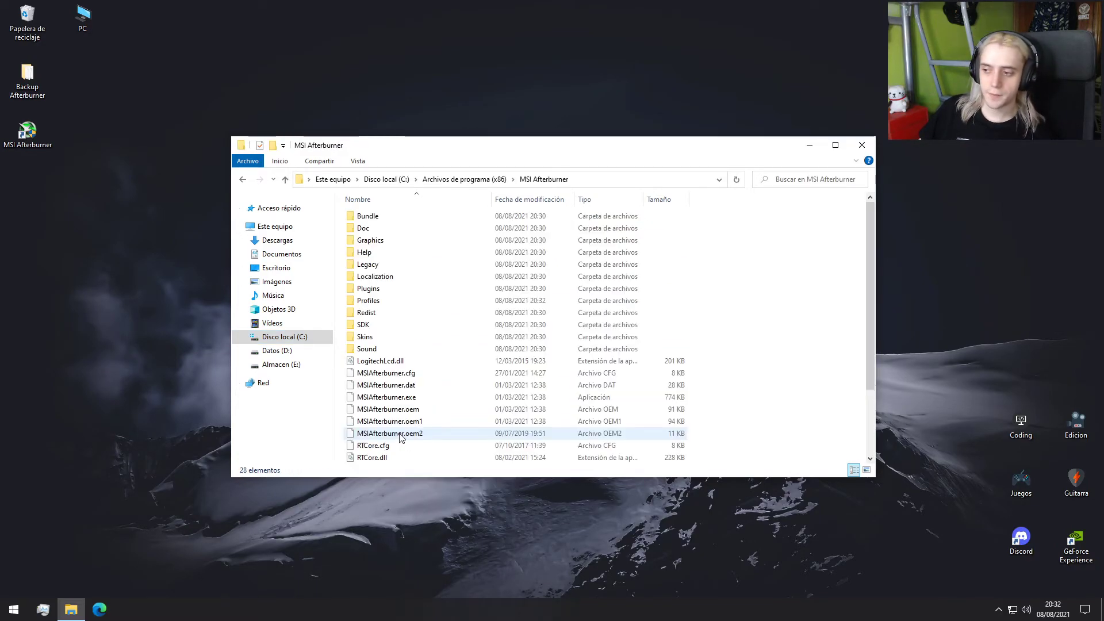
pyautogui.doubleClick(388, 299)
# - Delete both default .cfg files from the Profiles folder, granting administrator permission for all items
pyautogui.moveTo(433, 318); pyautogui.dragTo(403, 218)
pyautogui.press('Delete')
pyautogui.click(161, 240)
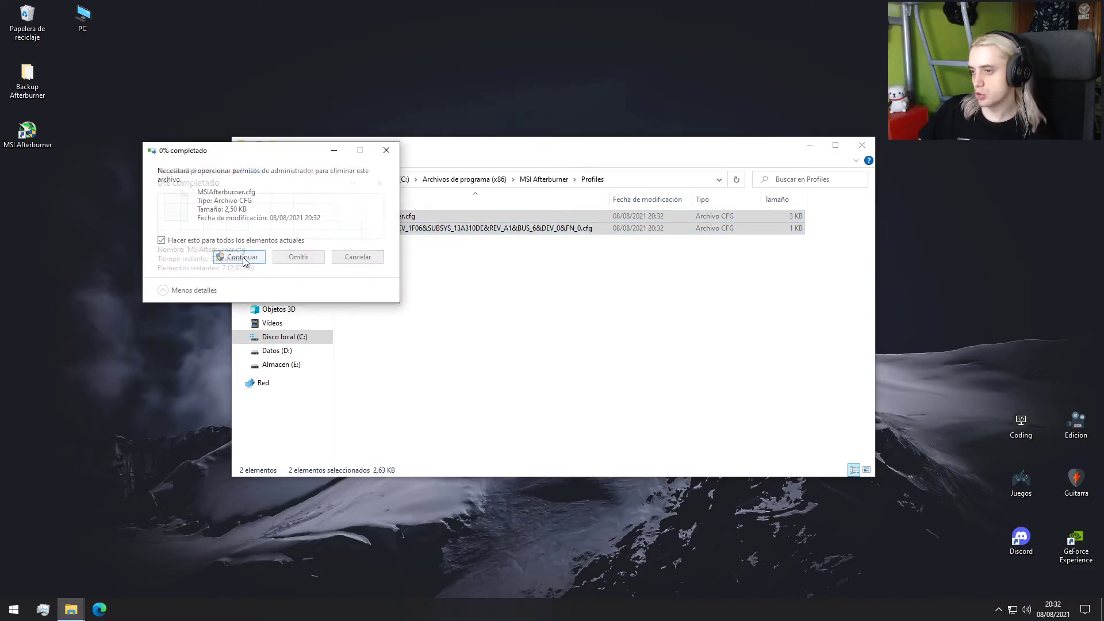
pyautogui.click(243, 257)
# - Copy the five .cfg files from the Backup Afterburner desktop folder into Profiles with administrator permission and close the folder windows
pyautogui.click(38, 80)
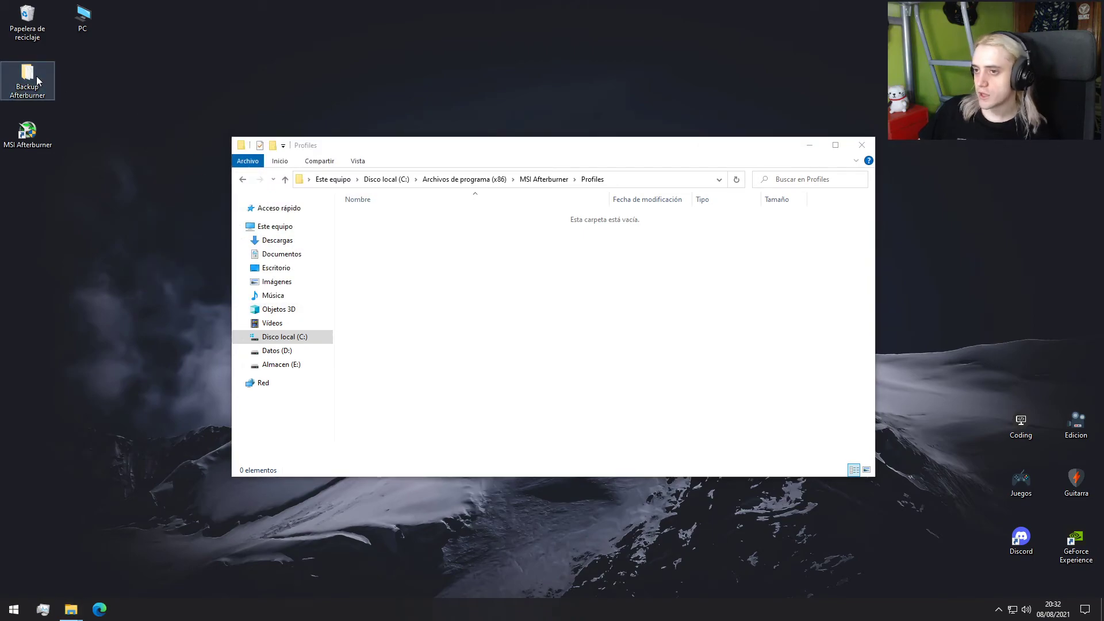
pyautogui.doubleClick(38, 81)
pyautogui.moveTo(498, 147); pyautogui.dragTo(907, 159)
pyautogui.moveTo(799, 331); pyautogui.dragTo(787, 230)
pyautogui.click(549, 269)
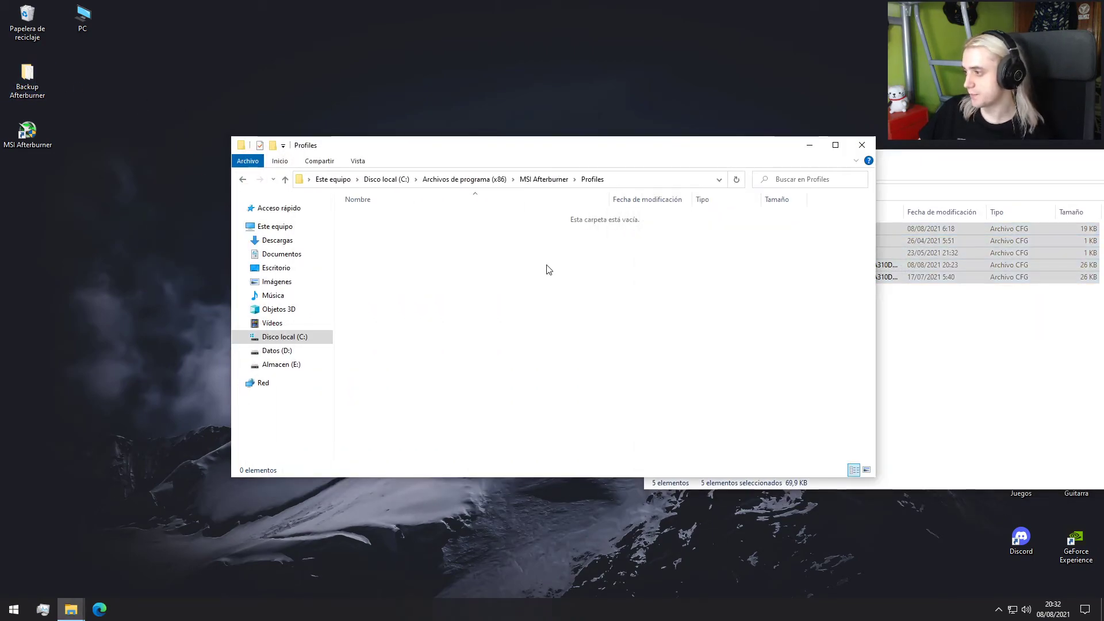
pyautogui.hotkey('ctrl', 'v')
pyautogui.click(533, 262)
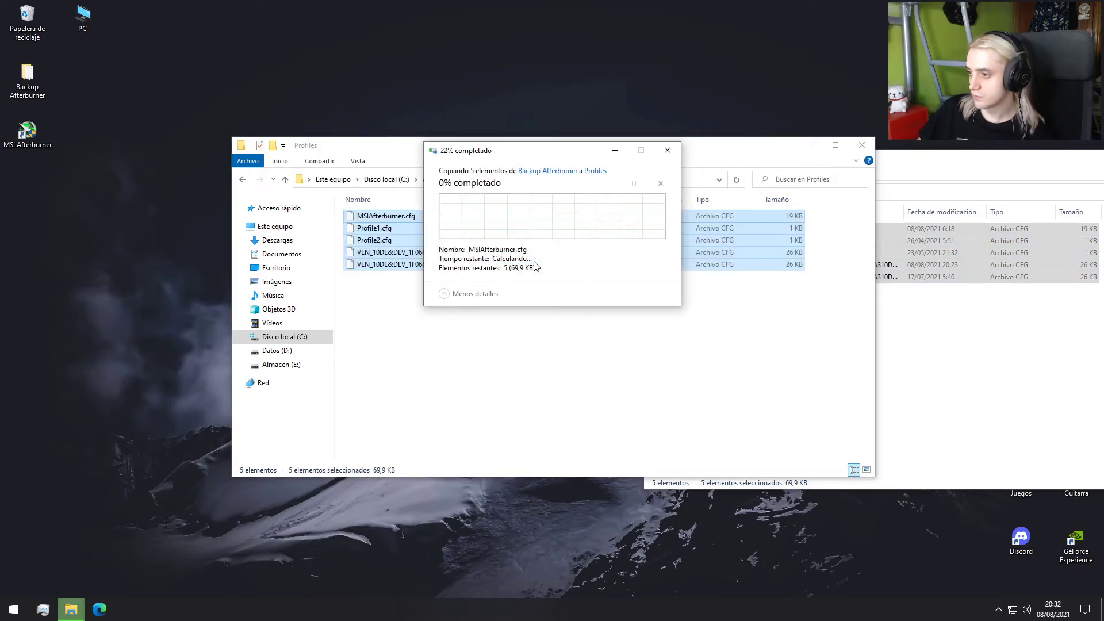
pyautogui.click(904, 308)
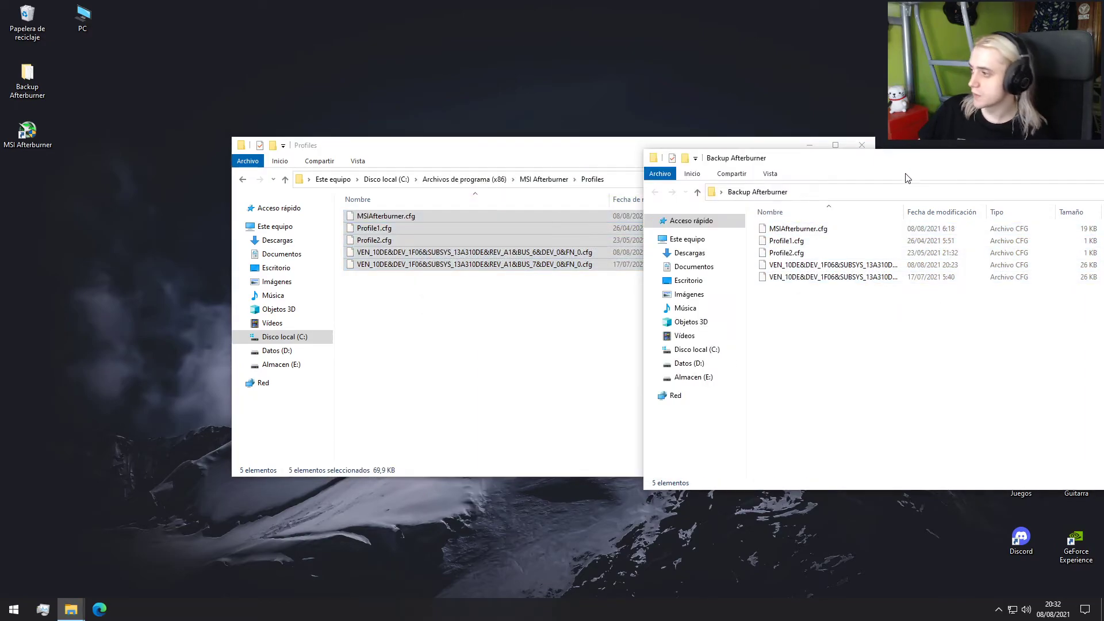
pyautogui.moveTo(828, 159); pyautogui.dragTo(431, 157)
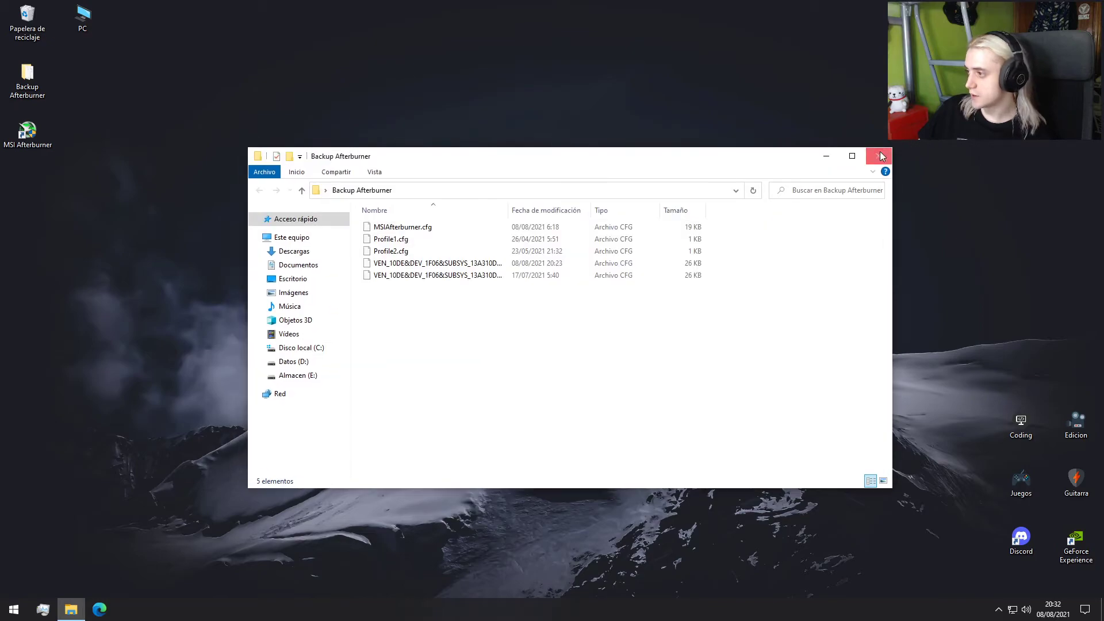
pyautogui.click(880, 155)
# - Launch MSI Afterburner with administrator permission, load restored profiles 1 and 2 in turn, and apply profile 2
pyautogui.doubleClick(41, 134)
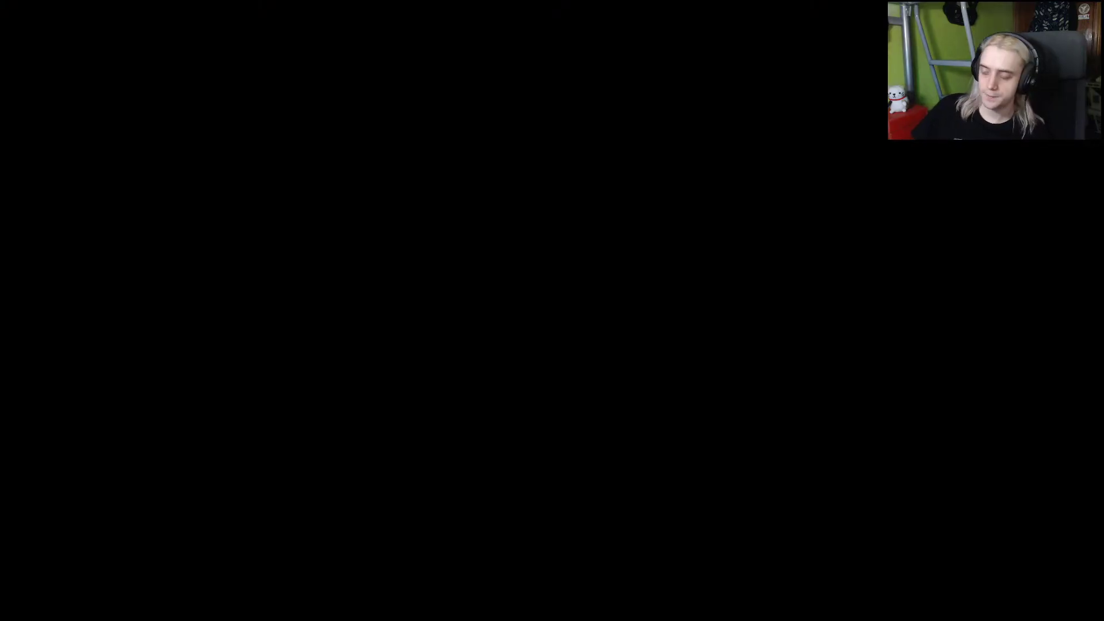
pyautogui.click(504, 385)
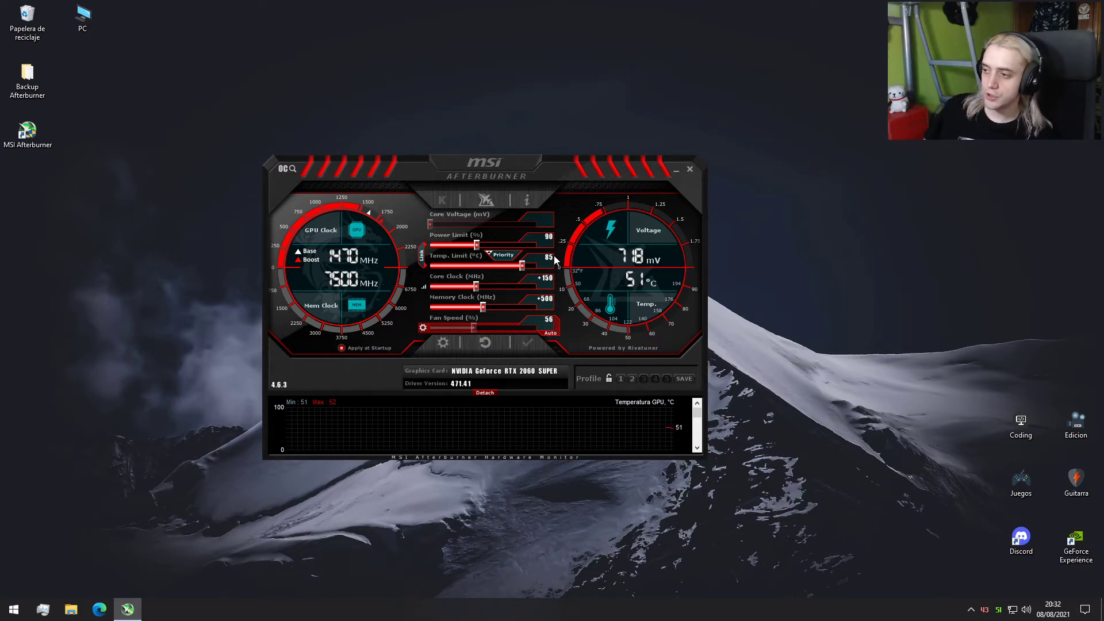
pyautogui.click(621, 378)
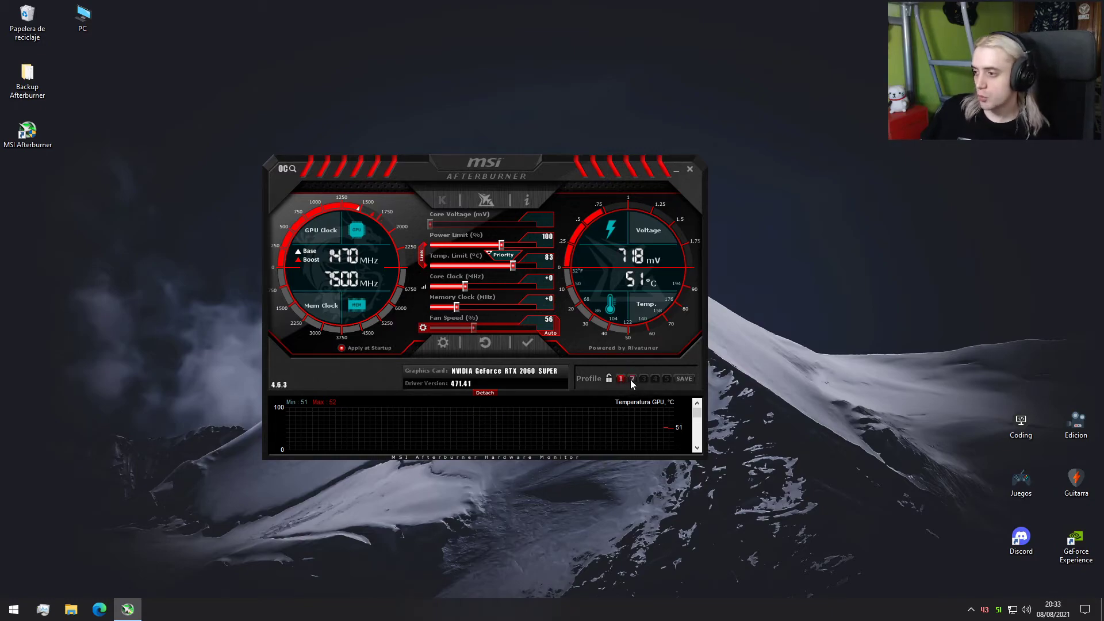
pyautogui.click(631, 378)
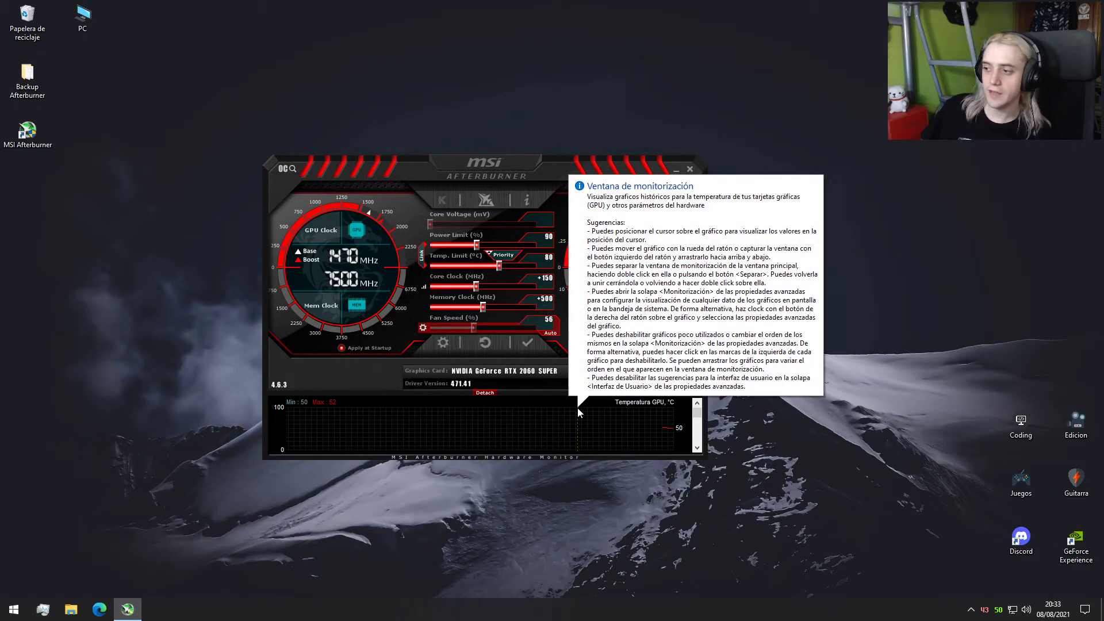
pyautogui.click(527, 342)
# - Reset the graphics card settings to their defaults and load profile 2 again
pyautogui.click(482, 344)
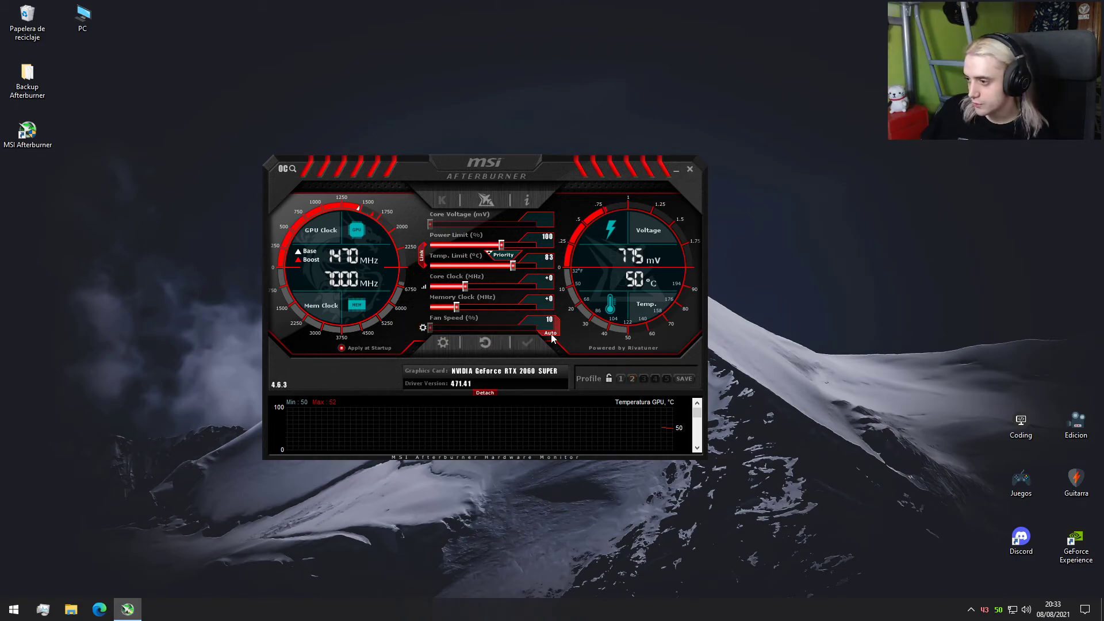
pyautogui.click(632, 379)
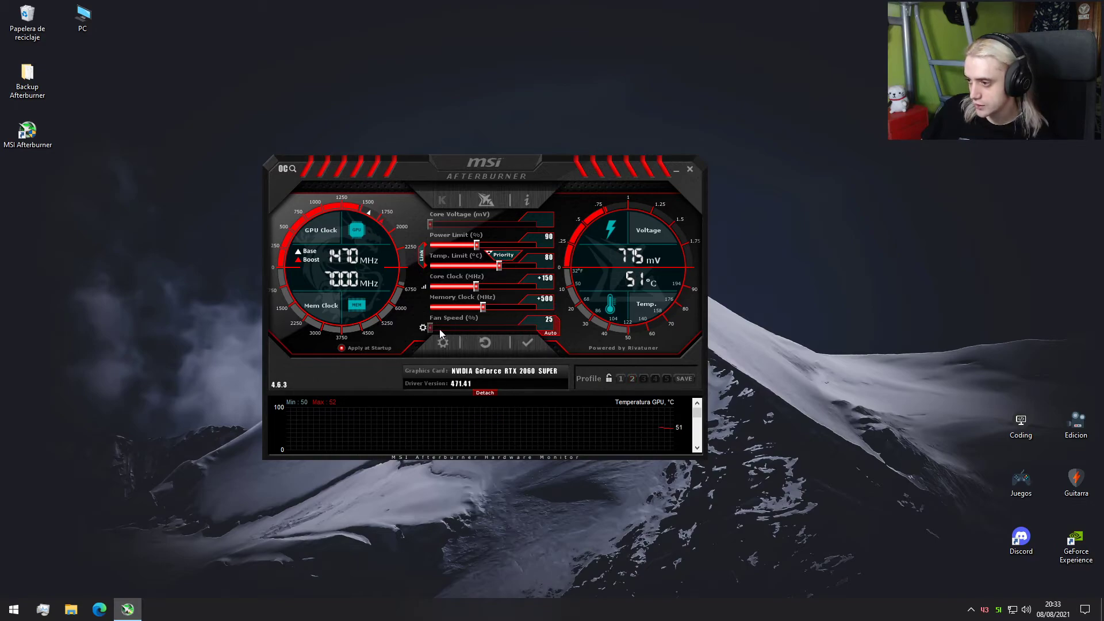
# - Enable the user-defined automatic fan control and apply the settings
pyautogui.click(423, 328)
pyautogui.click(527, 344)
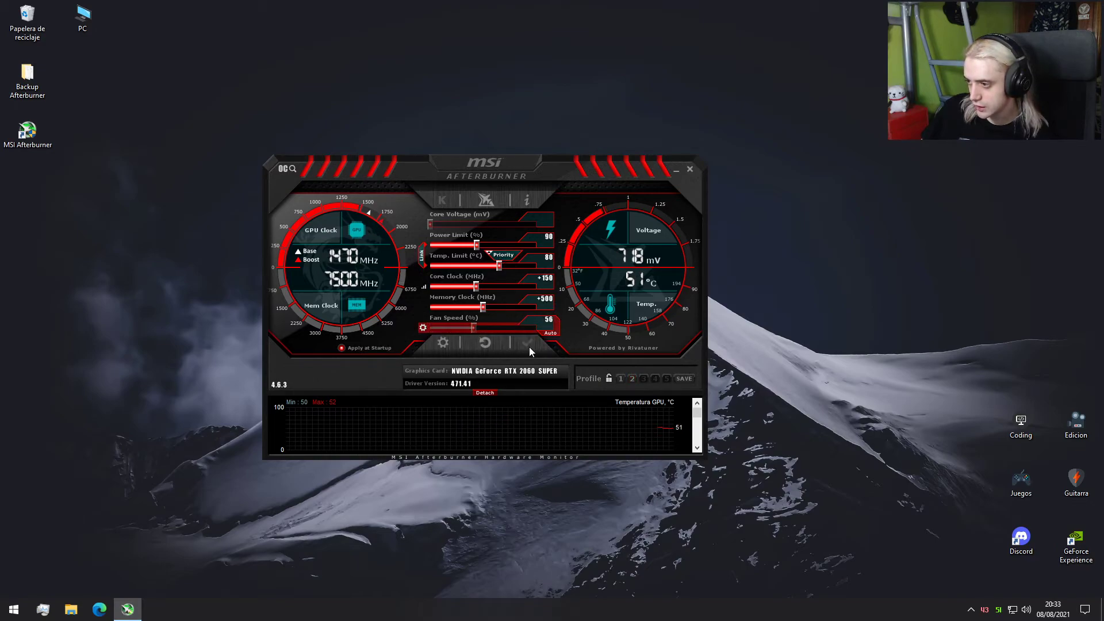
# - Reset the graphics card settings to their defaults, then load profile 2 and apply it
pyautogui.click(502, 348)
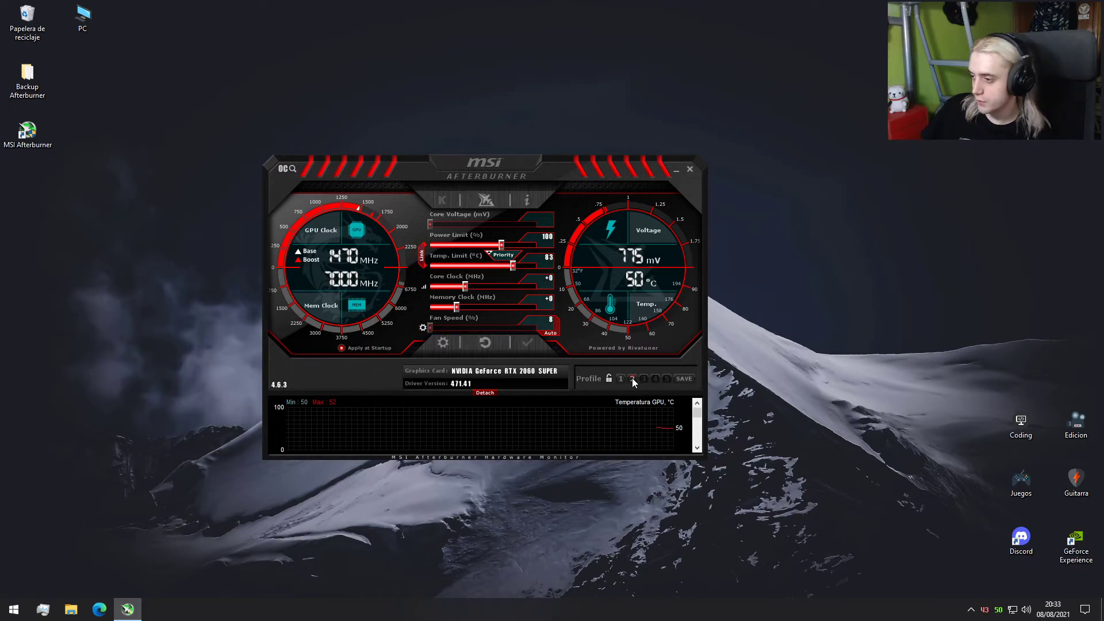
pyautogui.click(632, 379)
pyautogui.click(530, 344)
# - Open the MSI Afterburner properties and review the general options, custom fan curve and hardware monitoring settings
pyautogui.click(435, 343)
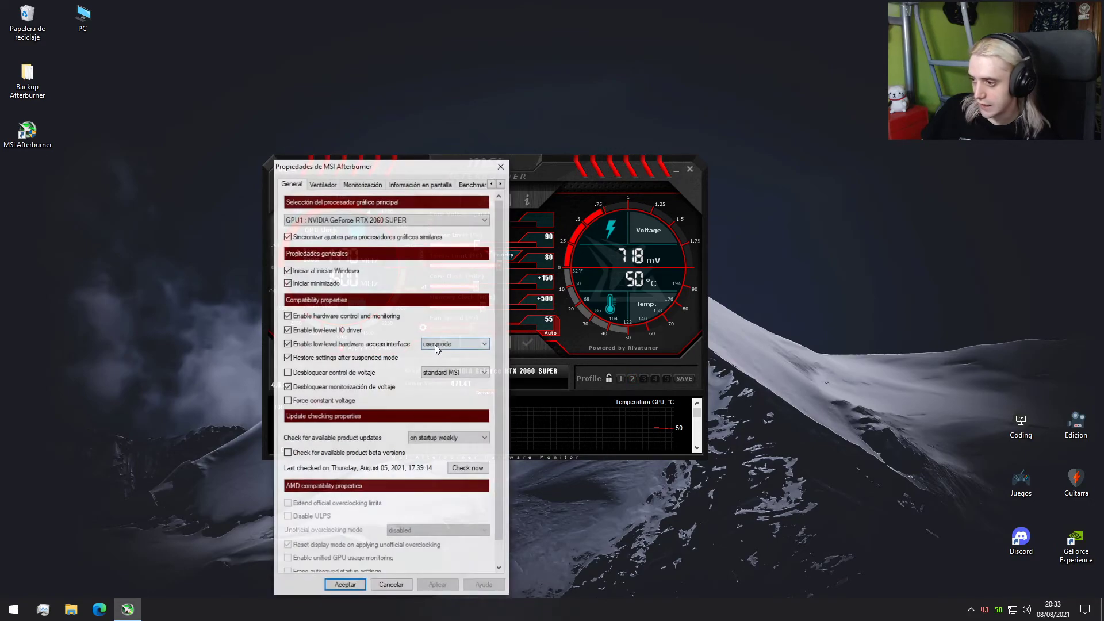
pyautogui.moveTo(374, 182); pyautogui.dragTo(406, 132)
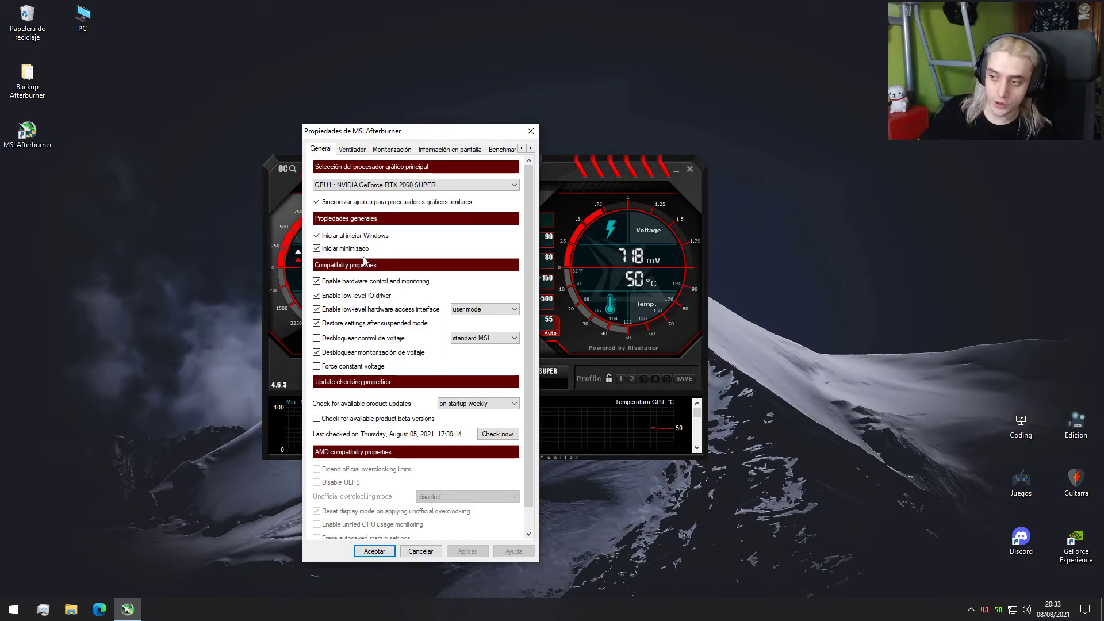
pyautogui.click(352, 150)
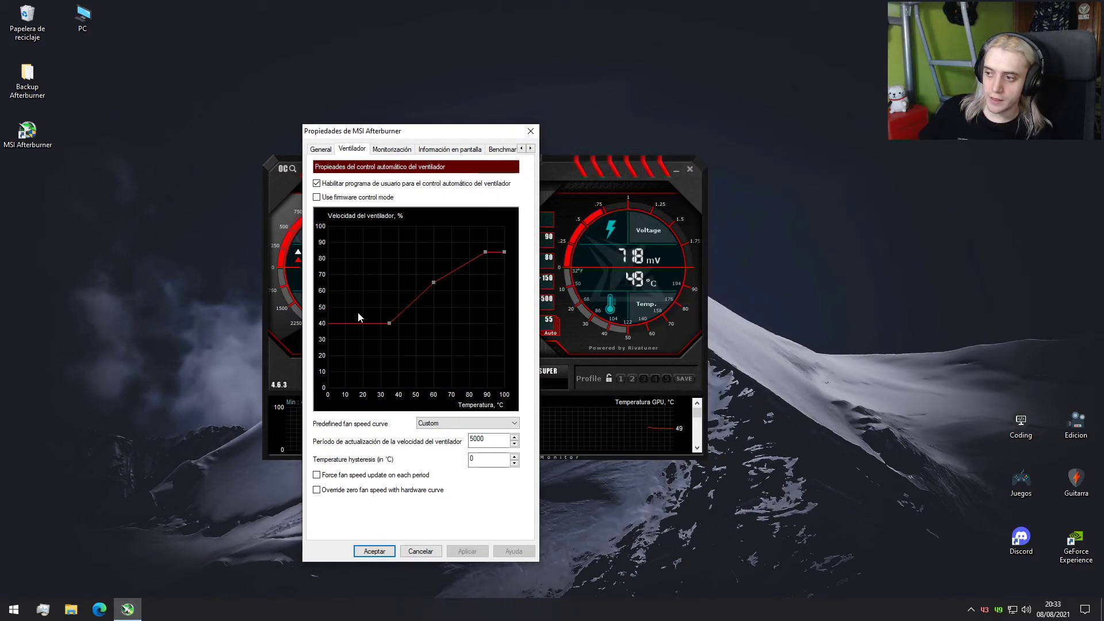
pyautogui.click(392, 149)
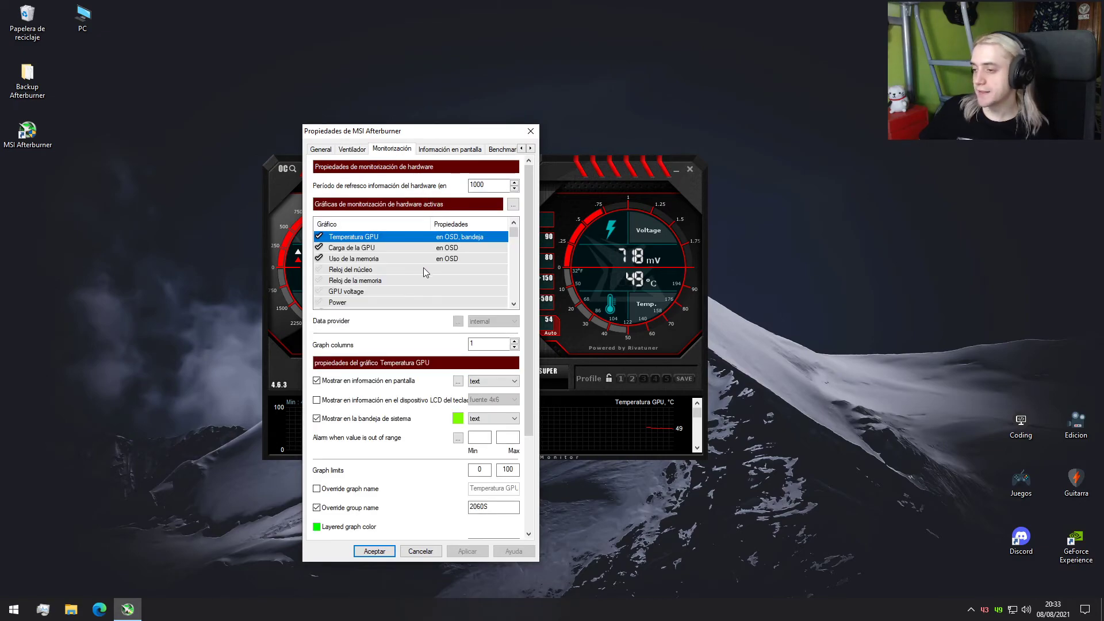
pyautogui.scroll(-5, 423, 267)
pyautogui.scroll(5, 425, 268)
pyautogui.scroll(-5, 496, 284)
pyautogui.scroll(-3, 504, 267)
# - Review the user interface settings, including language and skin, and close the properties without changing anything
pyautogui.click(530, 148)
pyautogui.click(530, 148)
pyautogui.click(530, 148)
pyautogui.click(529, 148)
pyautogui.click(530, 149)
pyautogui.click(455, 149)
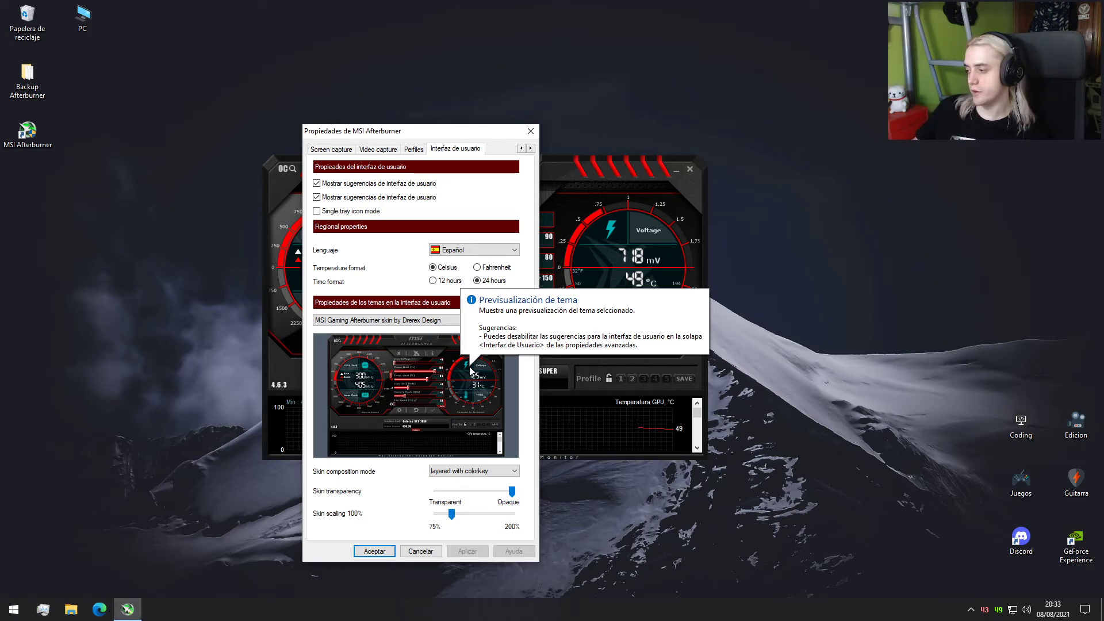
pyautogui.click(420, 550)
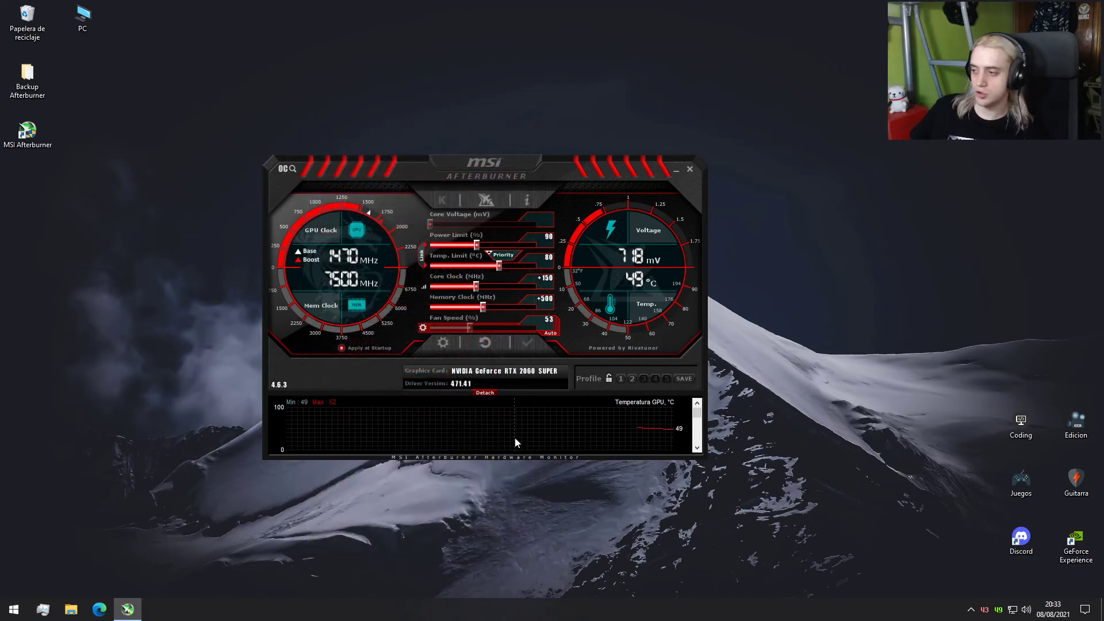
# - Reopen the hardware monitoring properties, examine which graphs are active in the on-screen display, and close the dialog without applying changes
pyautogui.moveTo(516, 438)
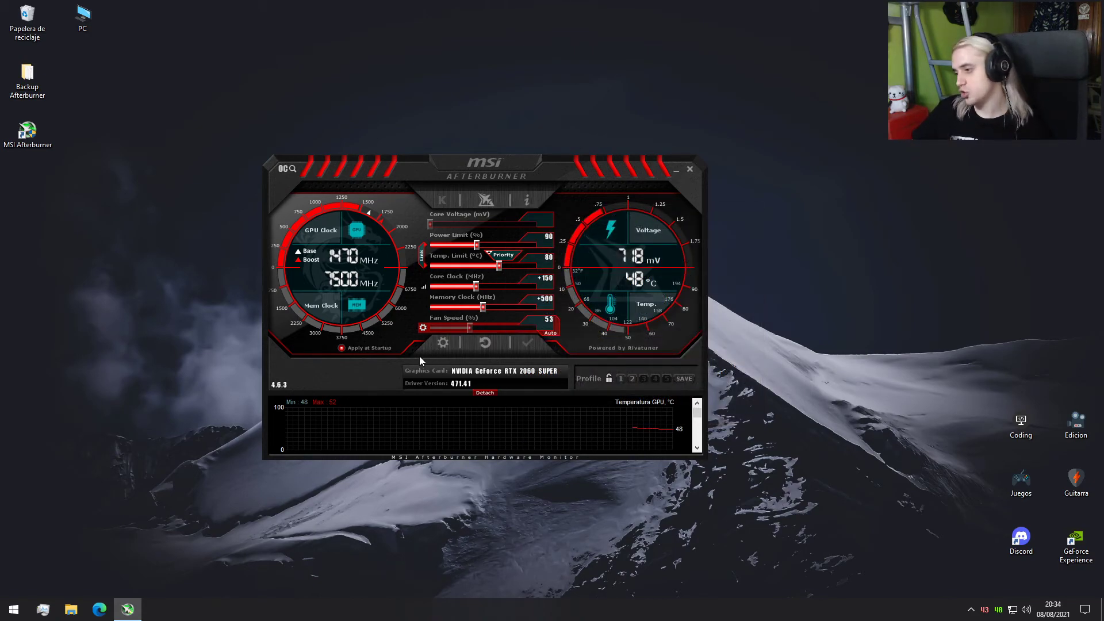
pyautogui.click(442, 343)
pyautogui.click(365, 182)
pyautogui.moveTo(371, 170); pyautogui.dragTo(387, 153)
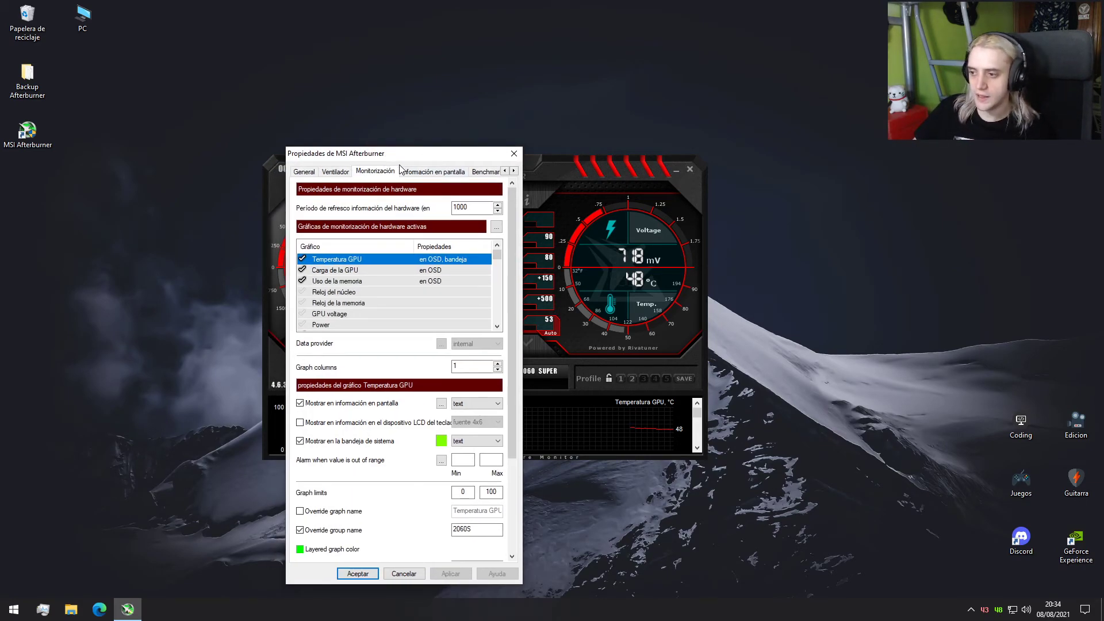
pyautogui.scroll(-1, 377, 295)
pyautogui.scroll(-1, 340, 297)
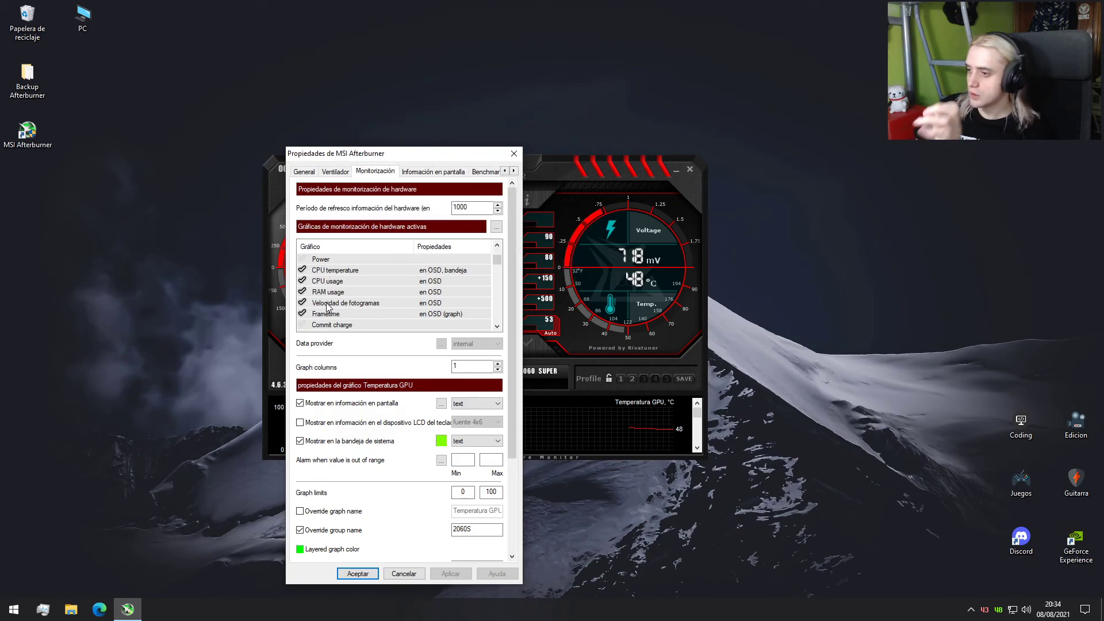
pyautogui.click(305, 292)
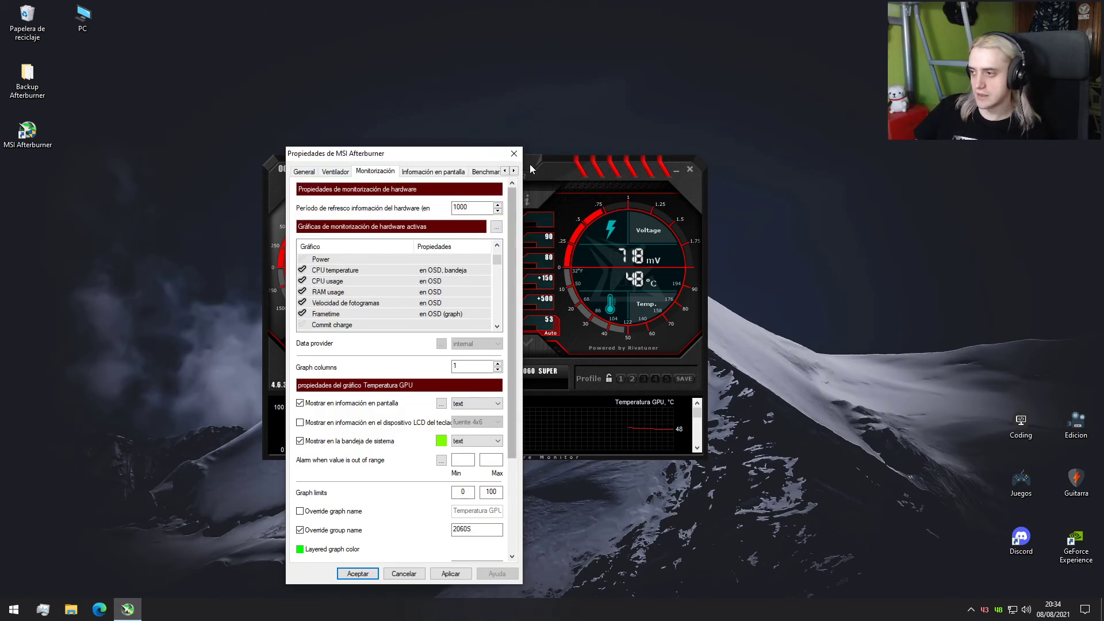
pyautogui.click(515, 152)
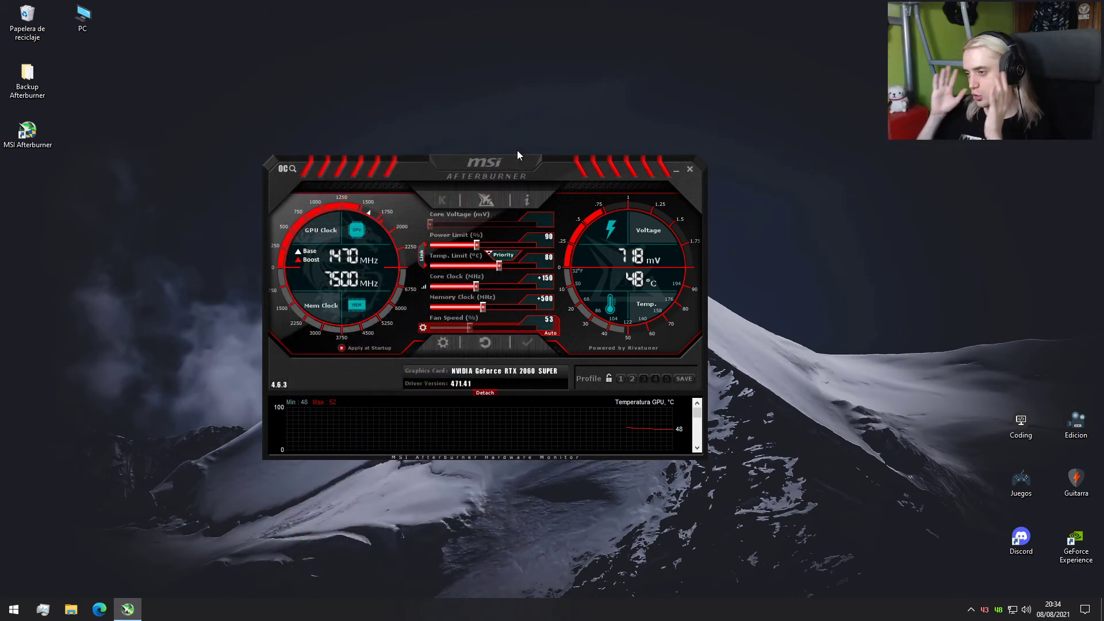